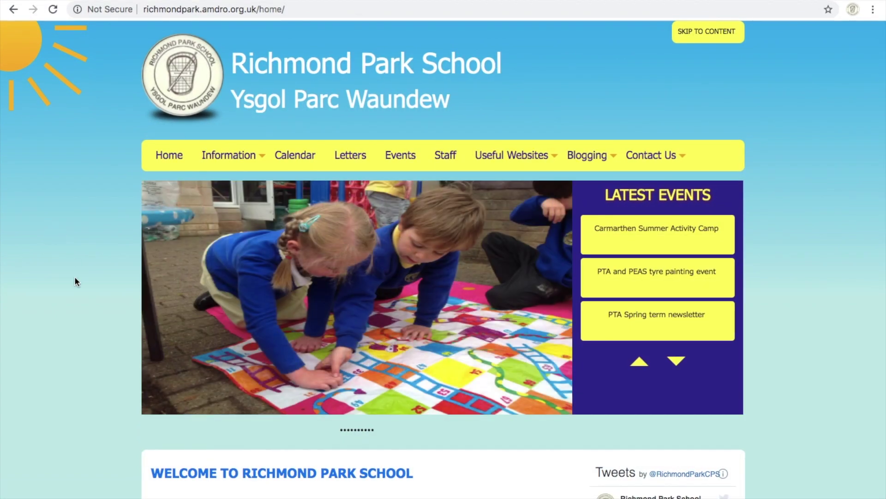
# Scroll the Richmond Park School Information dropdown and choose Resources for Home Learning
pyautogui.scroll(-2, 75, 277)
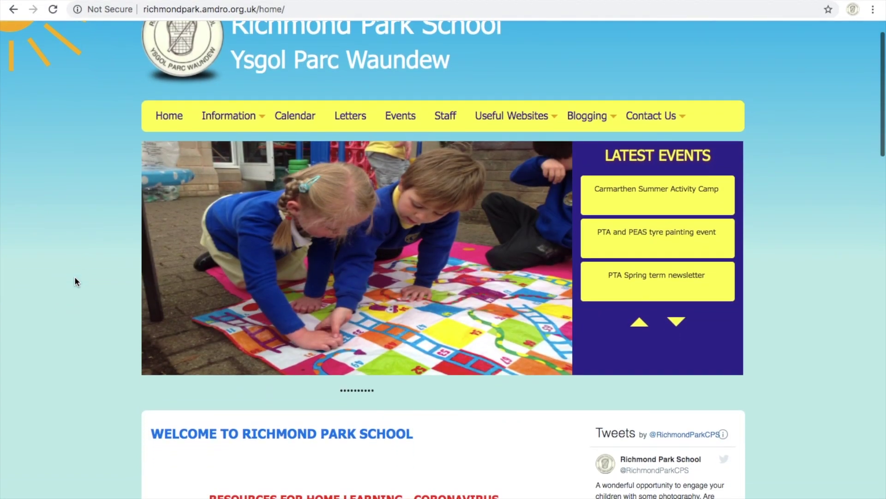
pyautogui.scroll(-3, 75, 280)
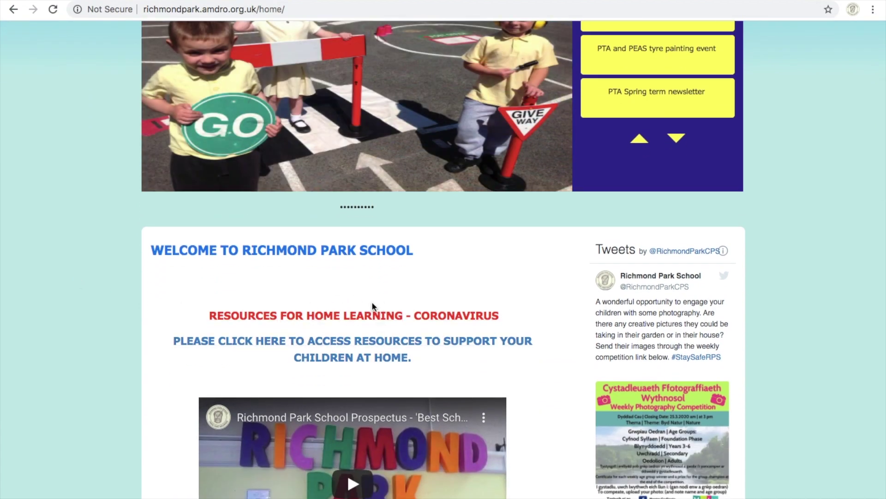
pyautogui.scroll(5, 257, 307)
pyautogui.moveTo(265, 156)
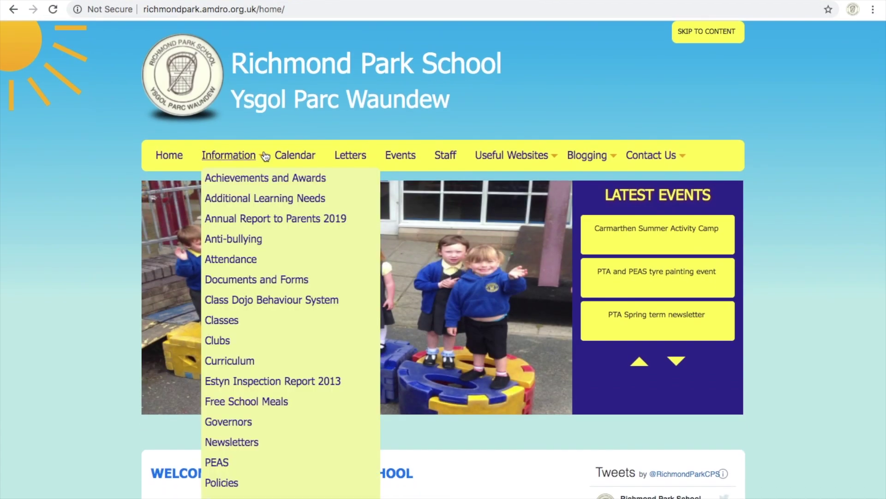
pyautogui.scroll(-7, 262, 335)
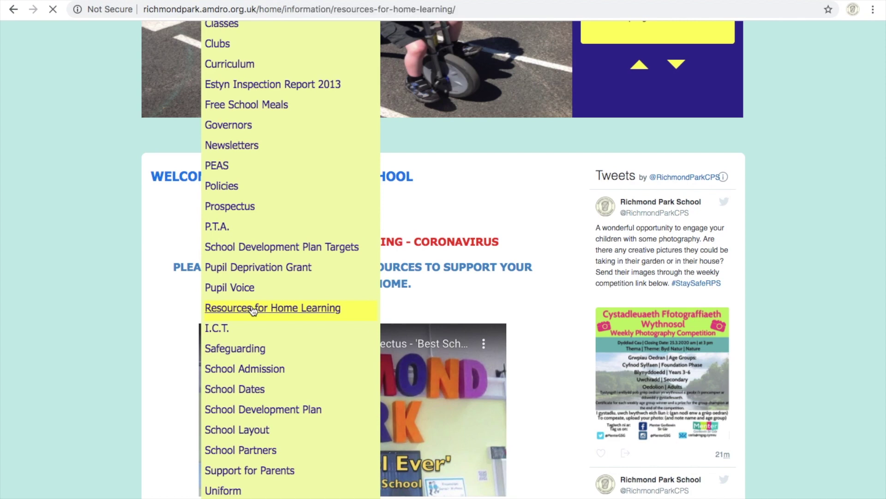
# Scroll down the Resources for Home Learning page and follow the Twinkl logo to twinkl.co.uk
pyautogui.scroll(-3, 124, 288)
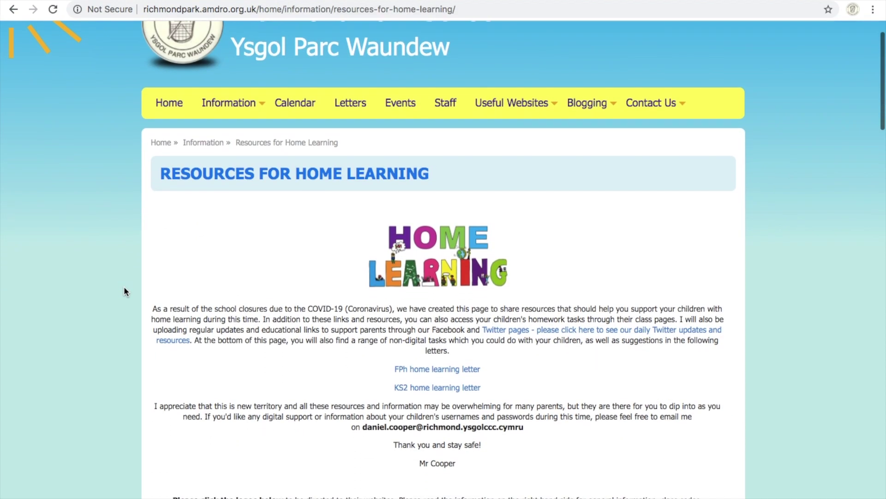
pyautogui.scroll(-3, 124, 288)
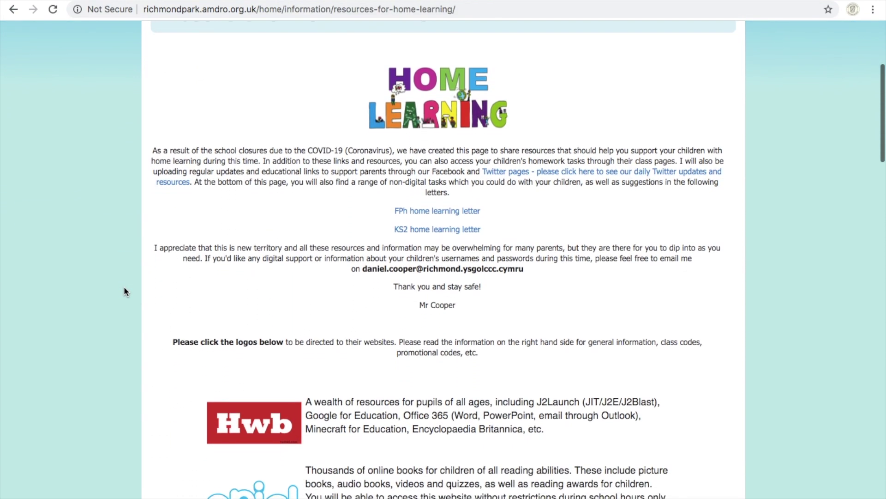
pyautogui.scroll(-6, 125, 289)
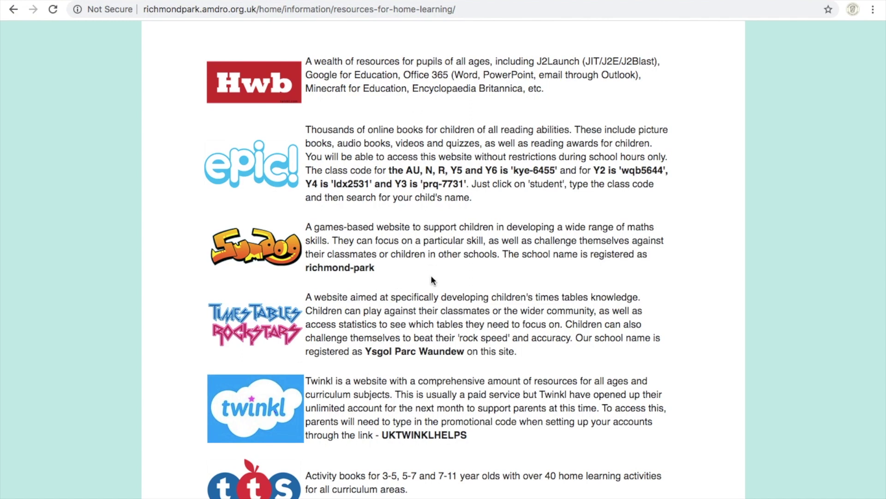
pyautogui.scroll(-7, 438, 377)
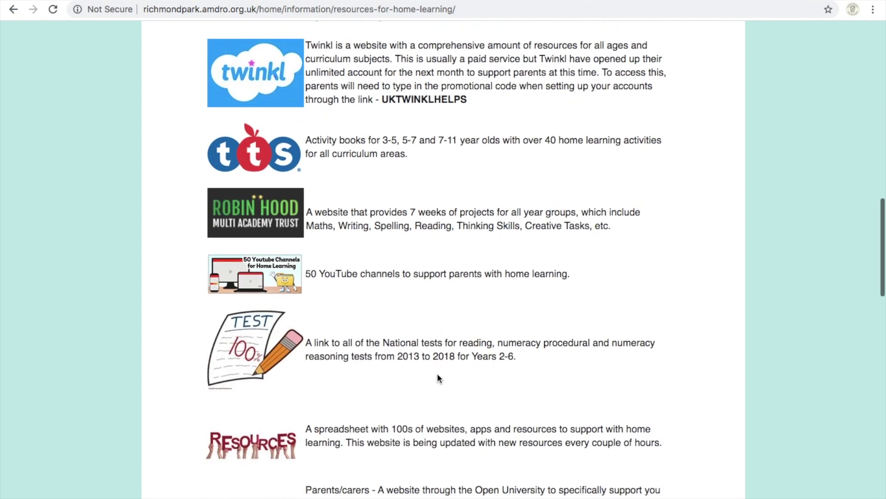
pyautogui.scroll(4, 439, 378)
pyautogui.scroll(2, 437, 378)
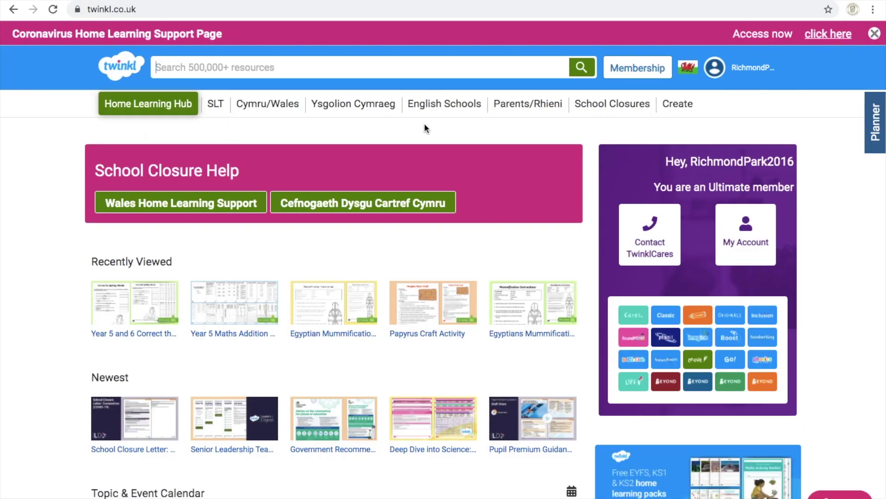
# Search Twinkl for 'year 5' and scroll through the result cards
pyautogui.click(315, 70)
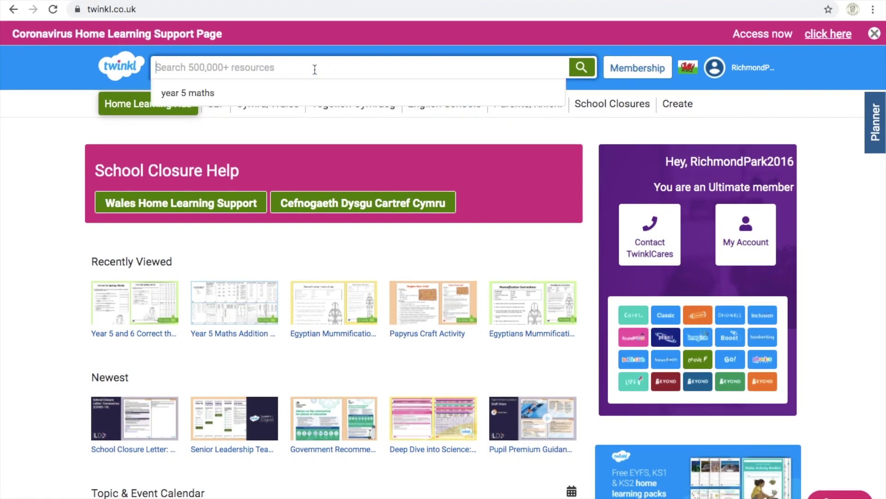
pyautogui.write('year 5')
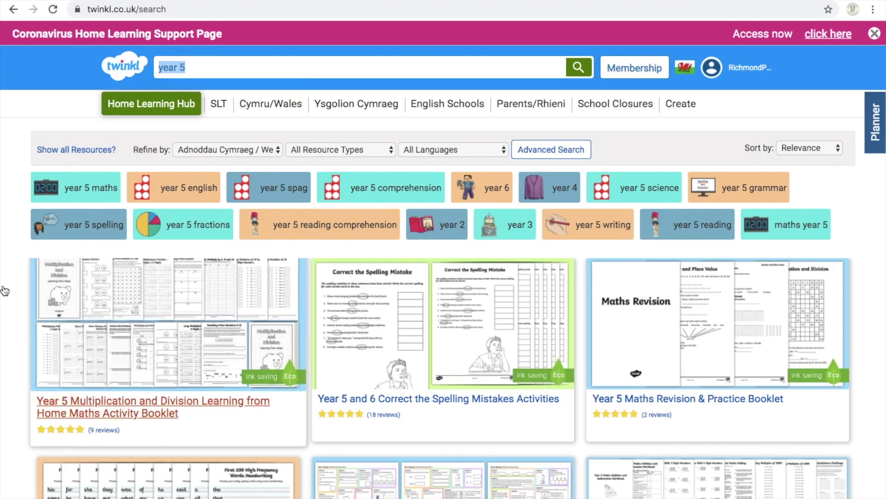
pyautogui.scroll(-3, 9, 296)
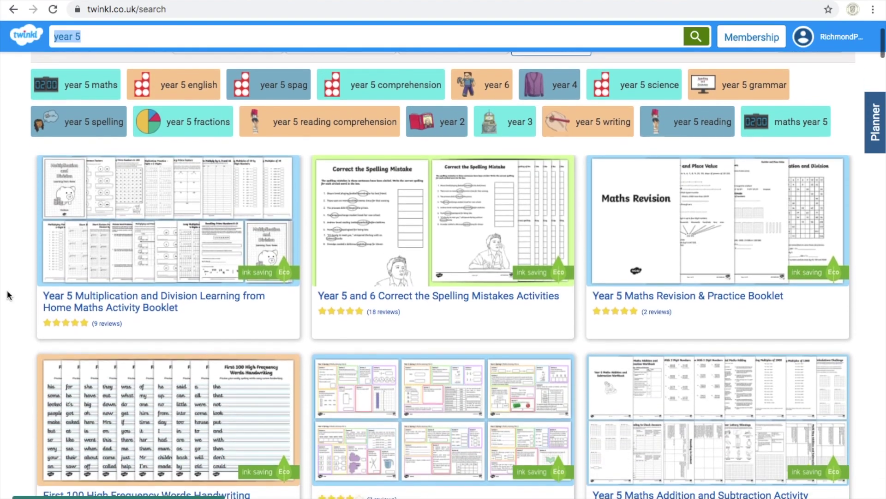
pyautogui.scroll(-3, 8, 296)
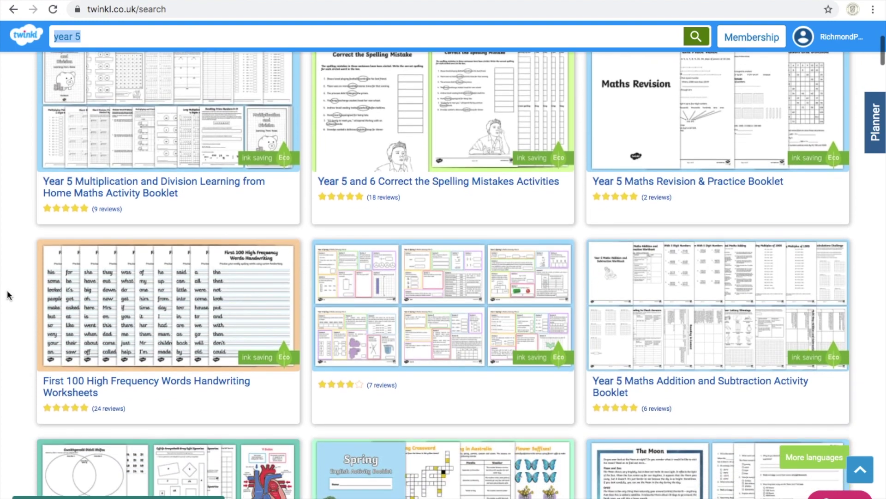
pyautogui.scroll(-3, 9, 296)
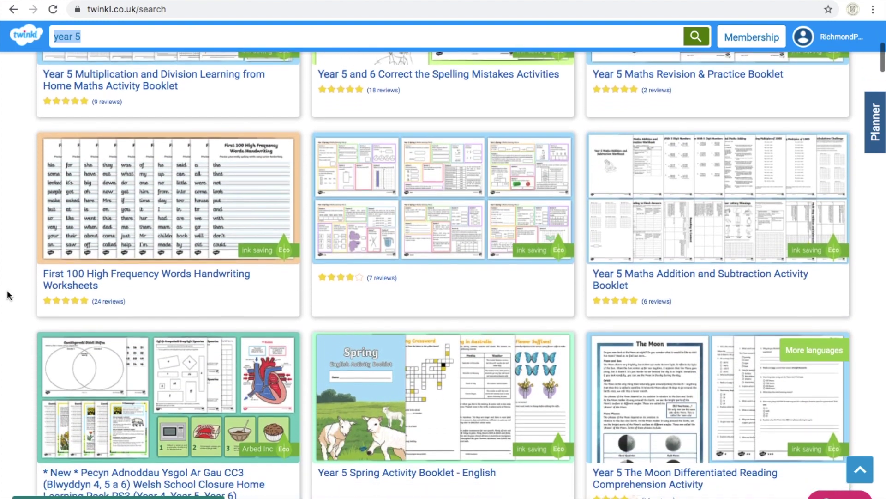
pyautogui.scroll(-3, 9, 296)
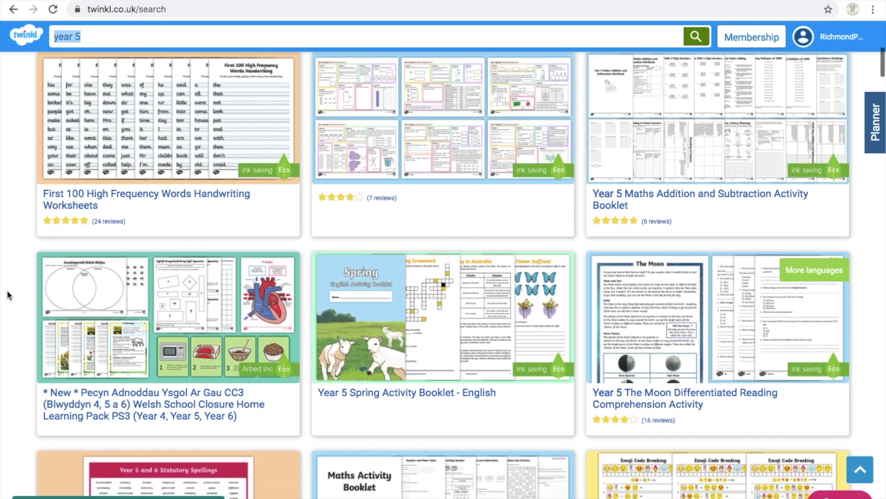
pyautogui.scroll(-4, 8, 296)
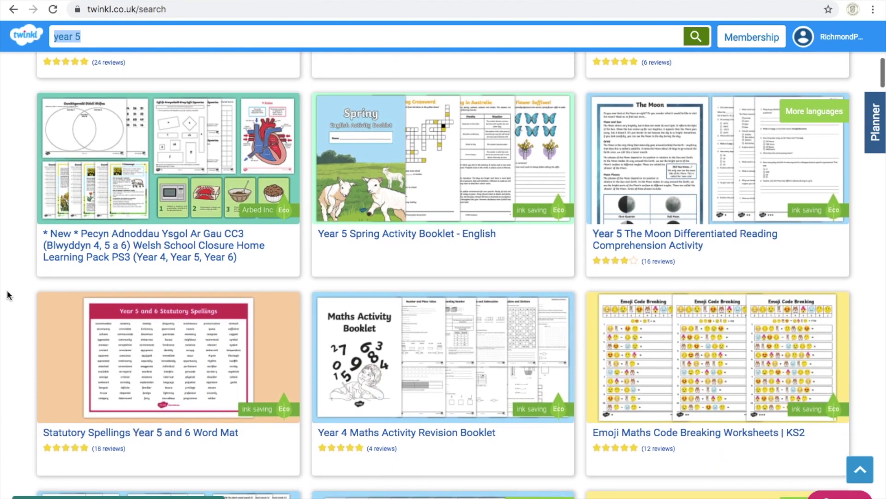
pyautogui.scroll(10, 9, 296)
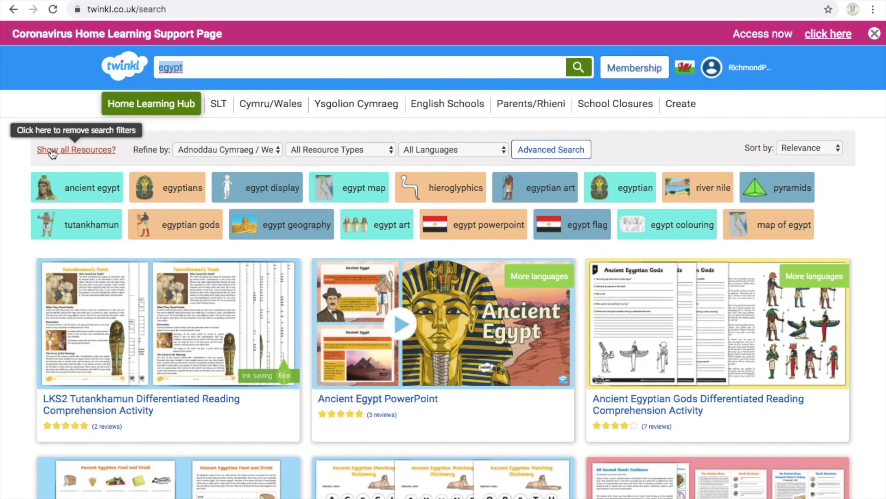
# Scroll through the Ancient Egypt search results
pyautogui.scroll(-3, 11, 289)
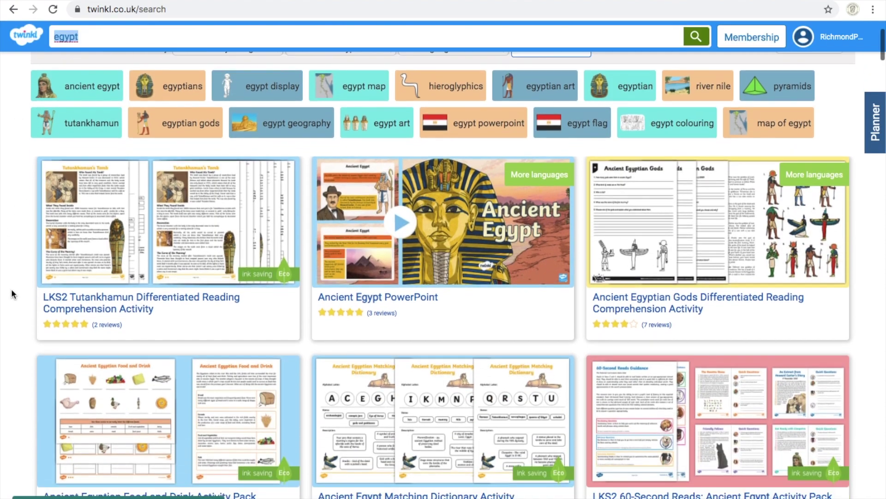
pyautogui.scroll(-2, 11, 289)
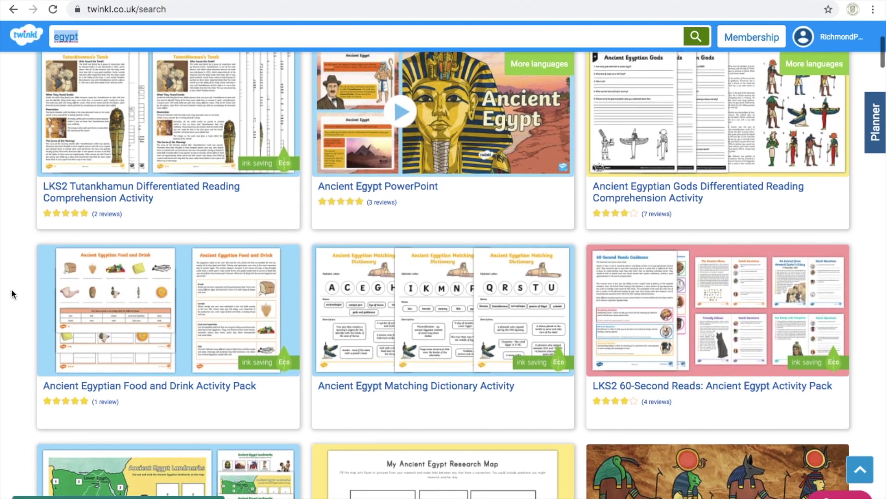
pyautogui.scroll(-1, 11, 289)
pyautogui.scroll(-7, 11, 289)
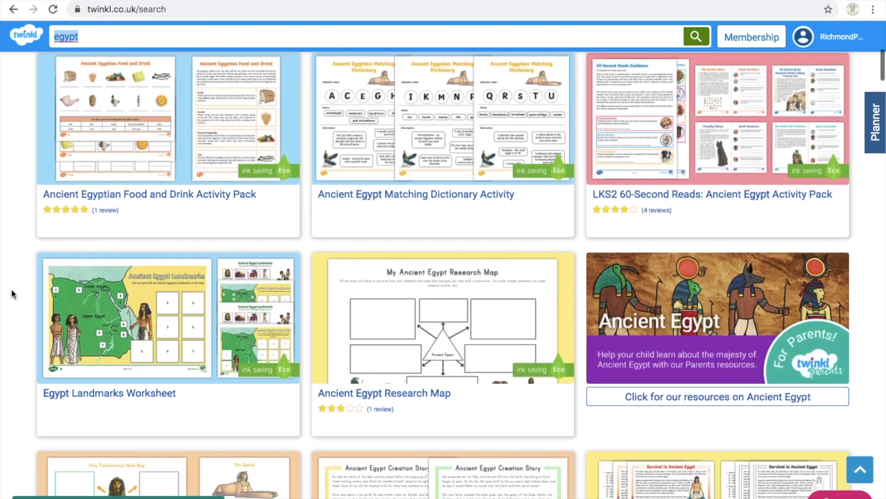
pyautogui.scroll(13, 11, 289)
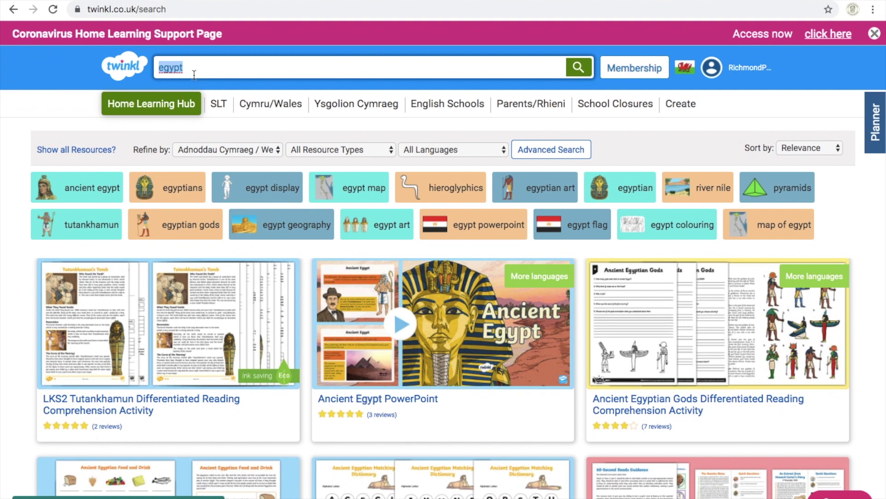
# Search Twinkl for 'year 5 maths' and browse to the Addition and Subtraction Activity Booklet
pyautogui.write('year 5 maths')
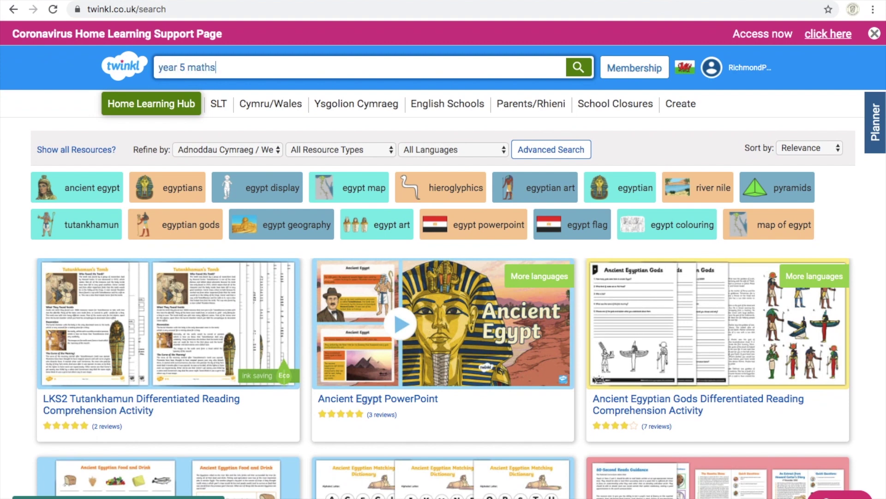
pyautogui.press('Return')
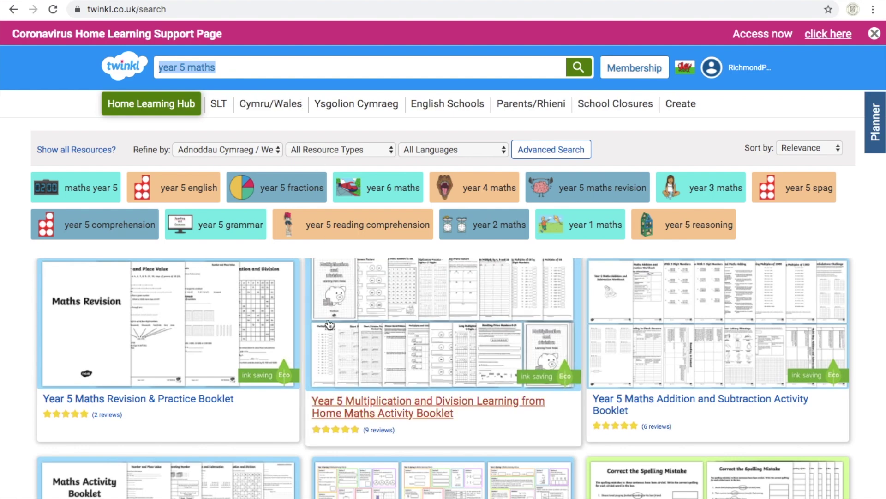
pyautogui.scroll(-5, 328, 318)
pyautogui.scroll(-4, 329, 323)
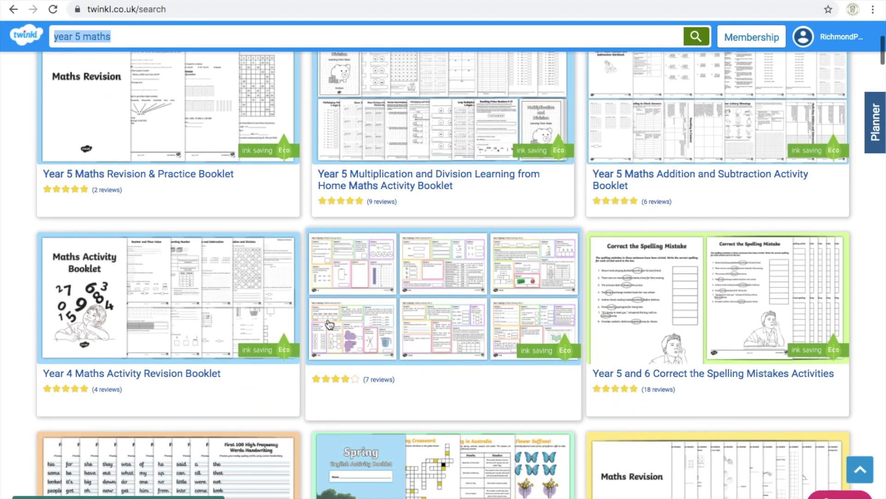
pyautogui.scroll(-3, 328, 324)
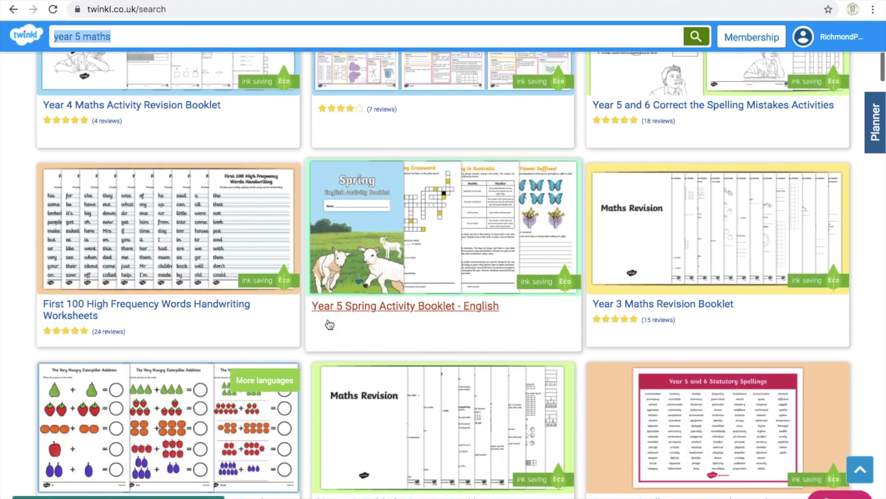
pyautogui.scroll(9, 329, 323)
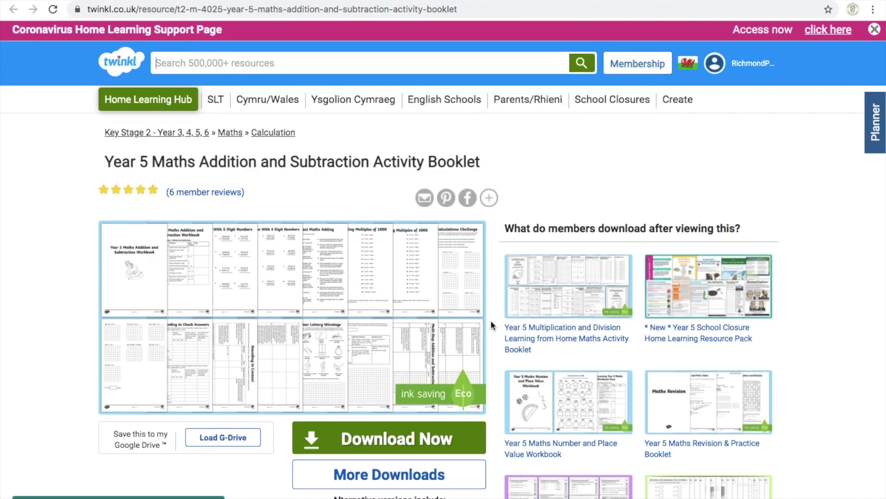
# Download the activity booklet as the t2-m-4025 zip and move the browser off the desktop
pyautogui.scroll(-2, 491, 325)
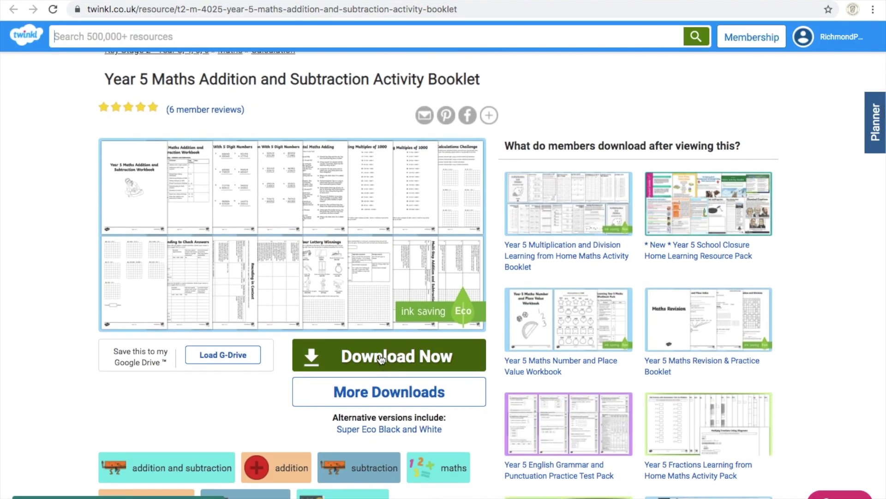
pyautogui.click(380, 358)
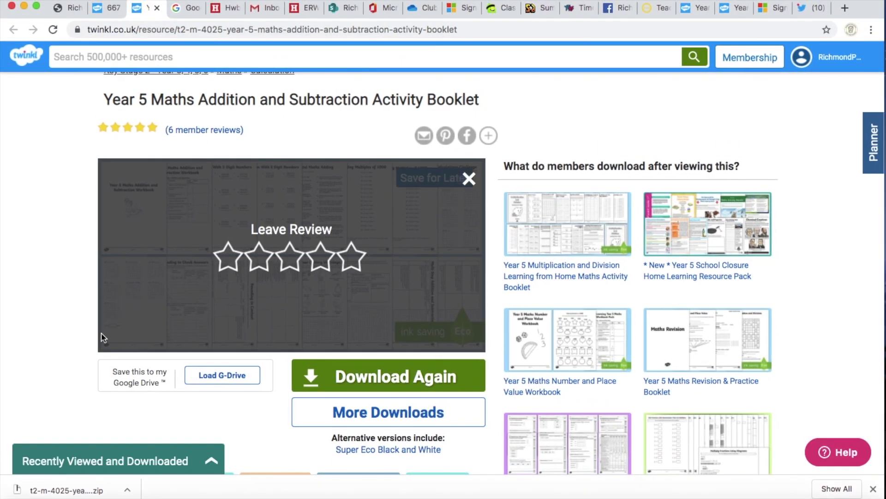
pyautogui.moveTo(48, 3); pyautogui.dragTo(105, 3)
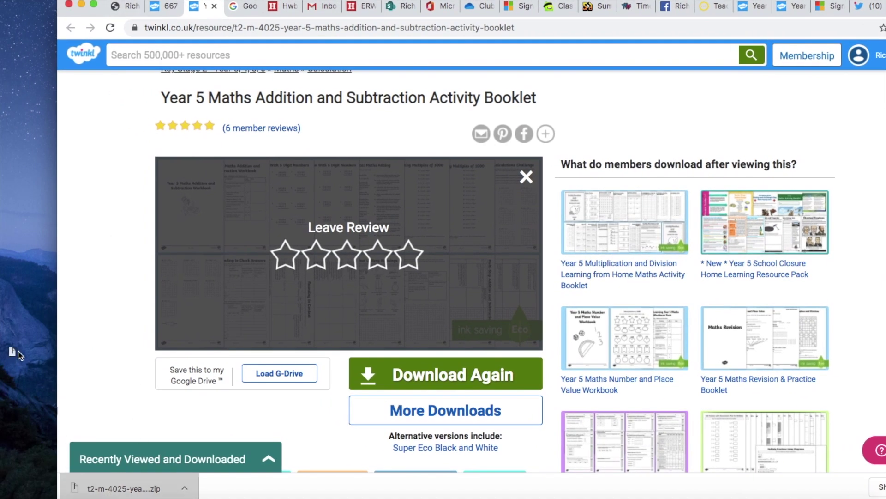
pyautogui.click(81, 5)
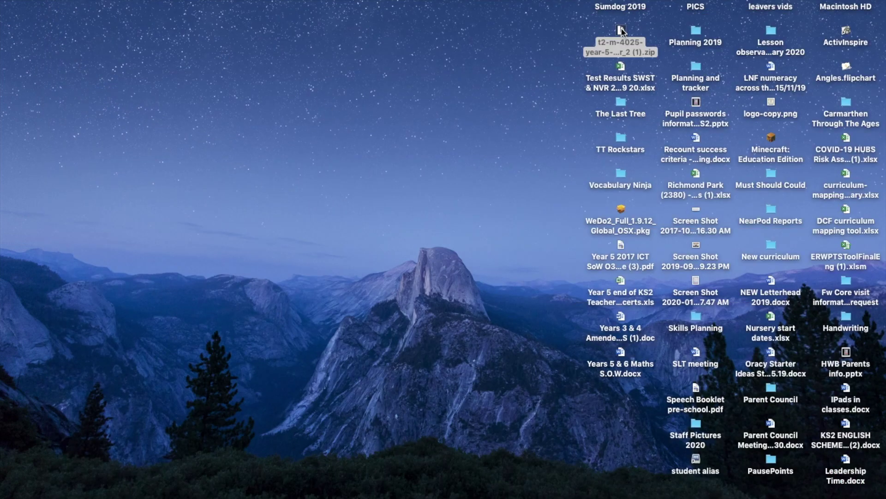
# Unzip t2-m-4025 and preview Year-5-Maths-Addition-and-Subtraction-Activity-Booklet.pdf from the extracted folder
pyautogui.click(622, 30)
pyautogui.doubleClick(621, 31)
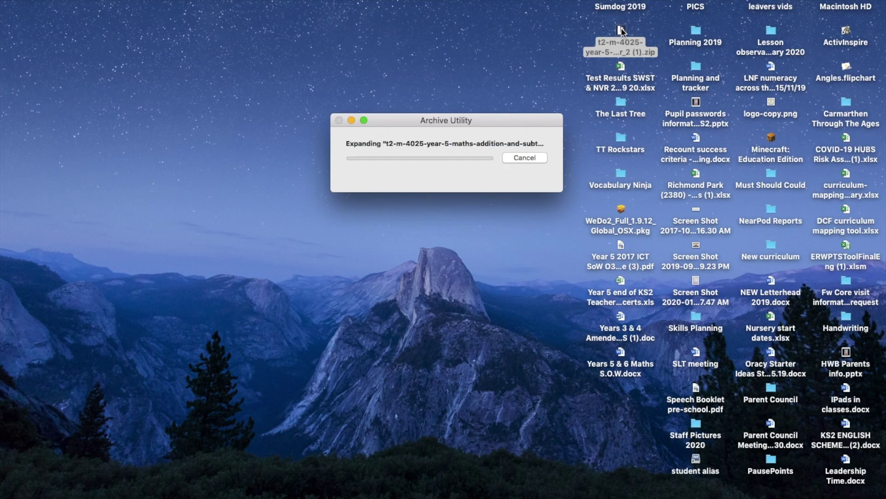
pyautogui.click(622, 34)
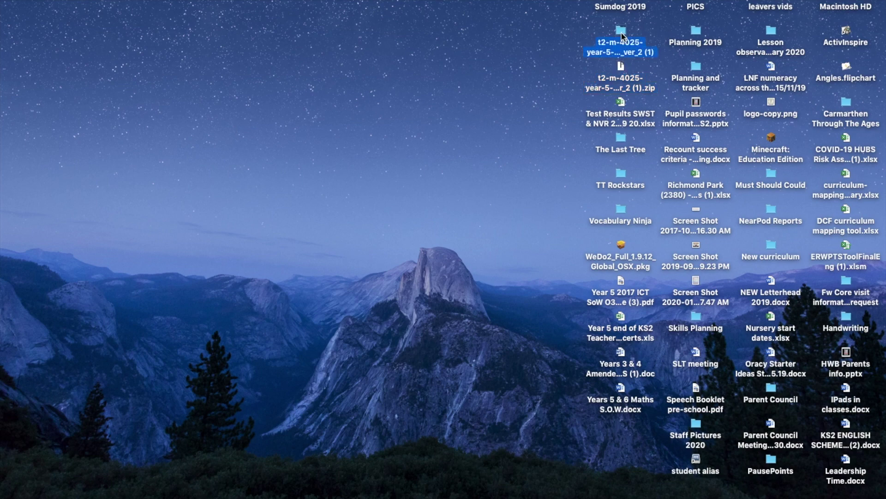
pyautogui.doubleClick(622, 33)
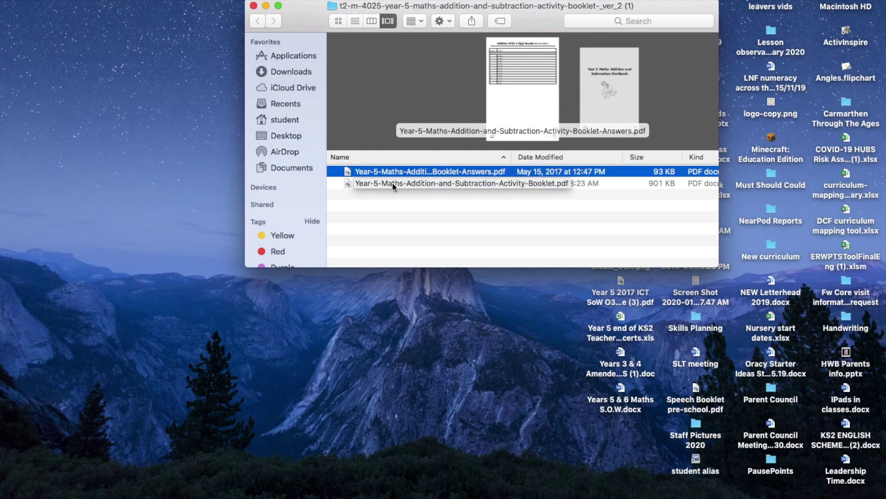
pyautogui.click(392, 183)
pyautogui.press('space')
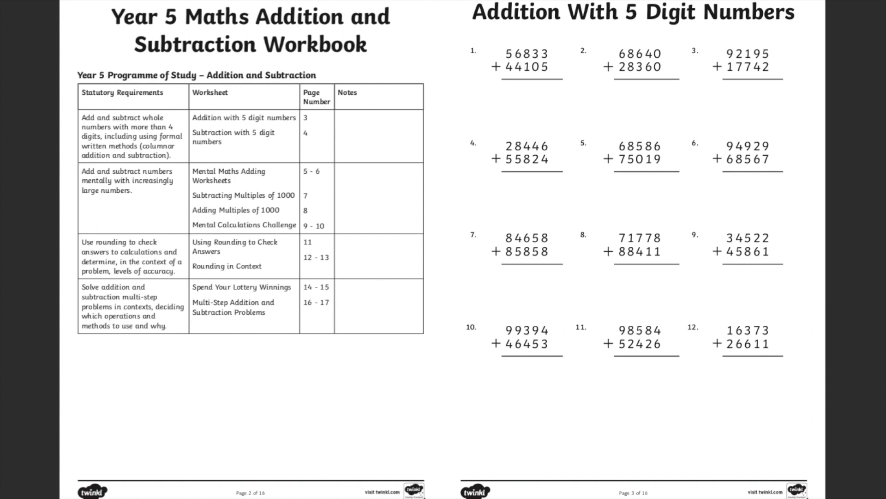
# Screenshot the Addition With 5 Digit Numbers page, then exit full-screen view
pyautogui.moveTo(444, 0); pyautogui.dragTo(820, 436)
pyautogui.press('Escape')
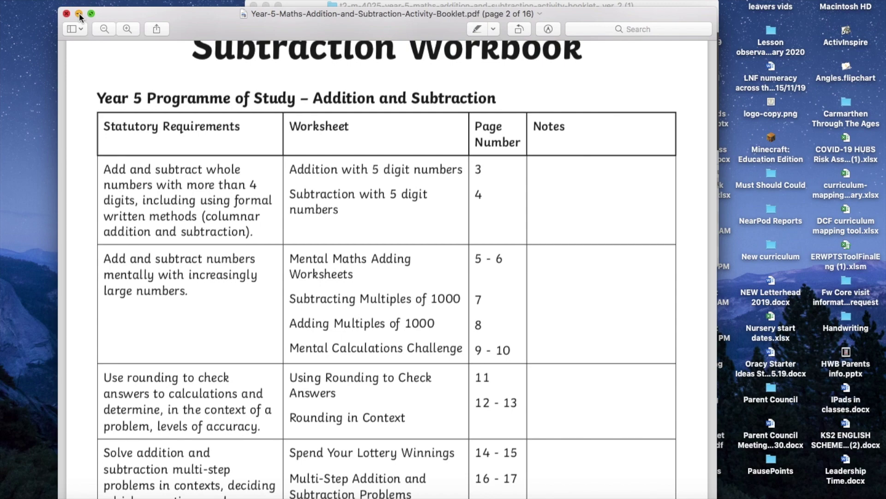
# Check the new Screen Shot file, then close it and the booklet folder, returning to the browser
pyautogui.click(79, 15)
pyautogui.moveTo(655, 7); pyautogui.dragTo(443, 17)
pyautogui.click(556, 153)
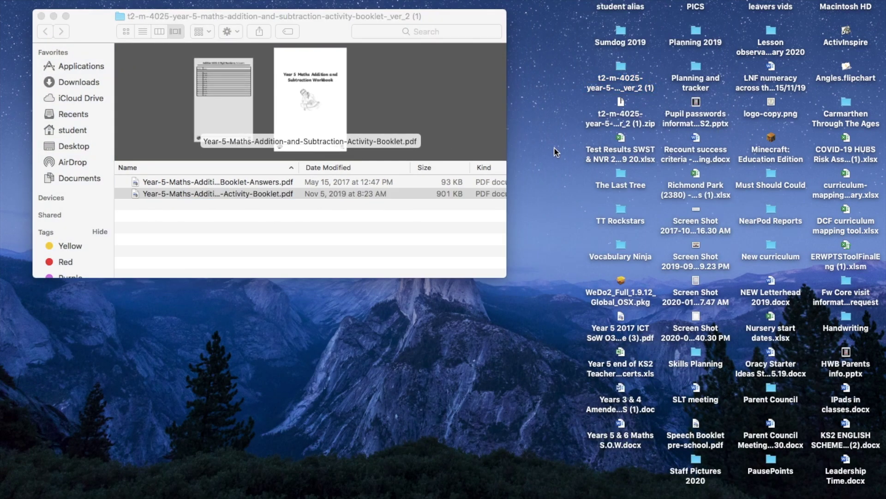
pyautogui.doubleClick(697, 318)
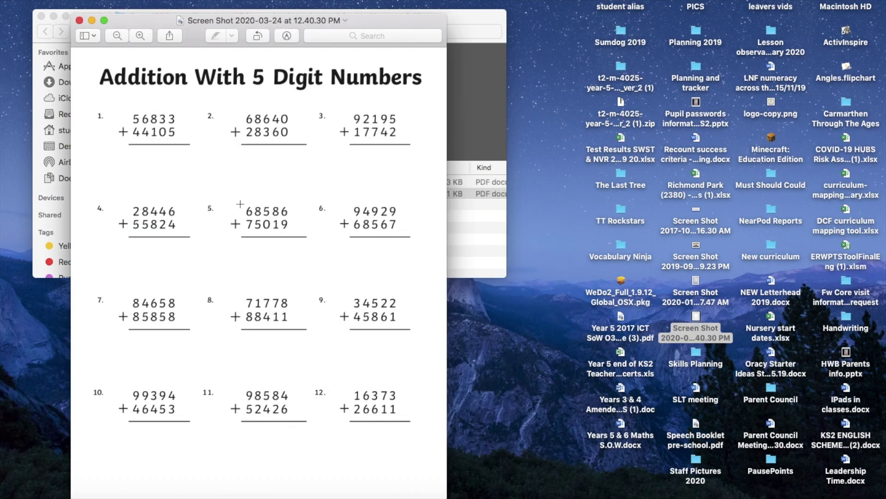
pyautogui.click(79, 21)
pyautogui.click(41, 17)
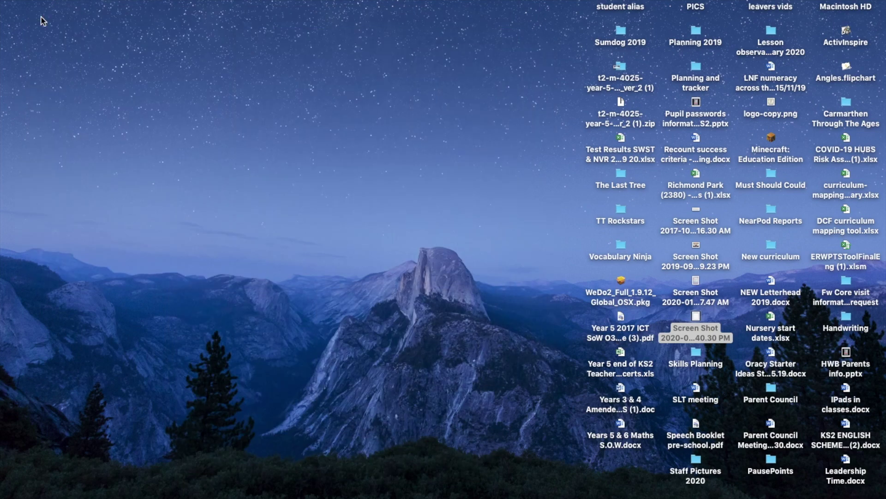
pyautogui.click(95, 493)
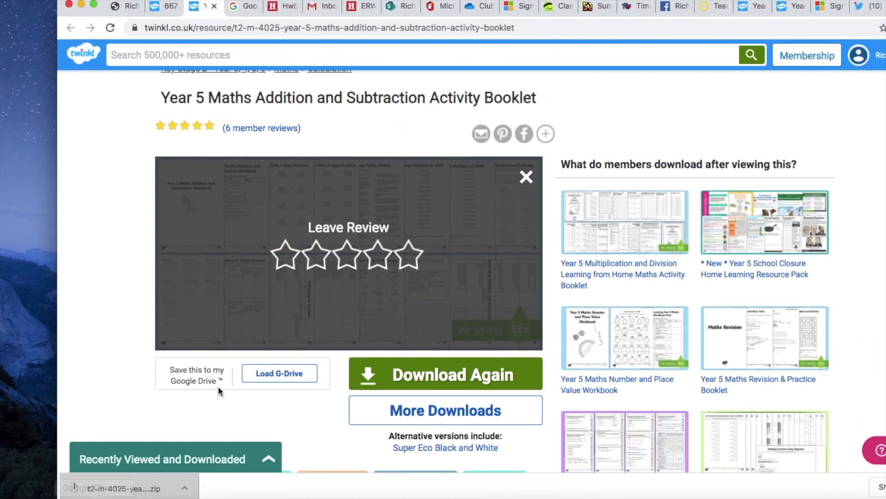
# Make Chrome full screen and search Google for 'hwb'
pyautogui.click(94, 5)
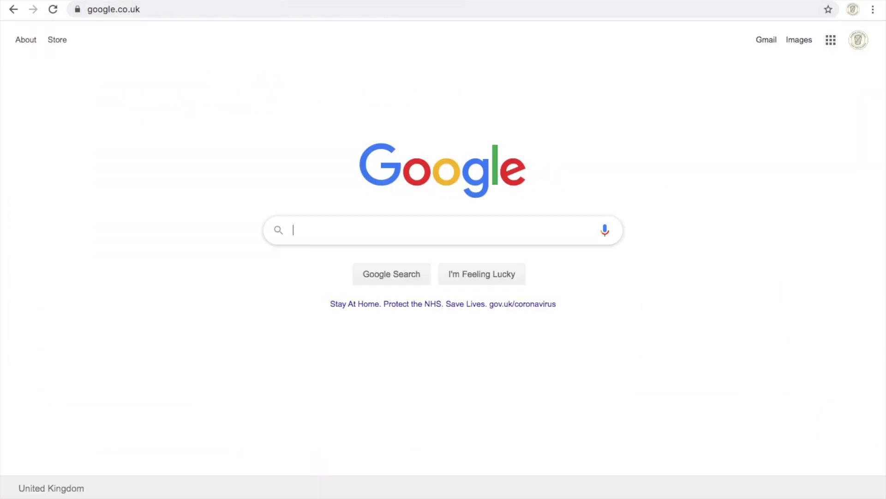
pyautogui.write('hwb')
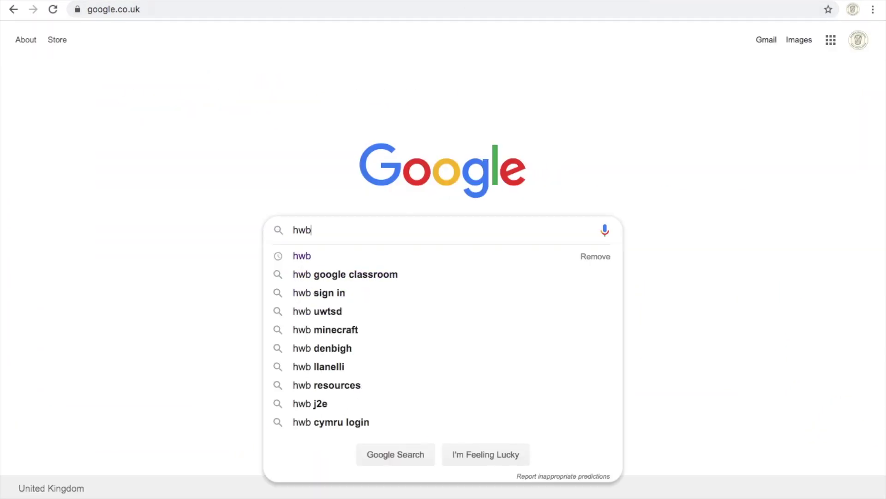
pyautogui.press('Return')
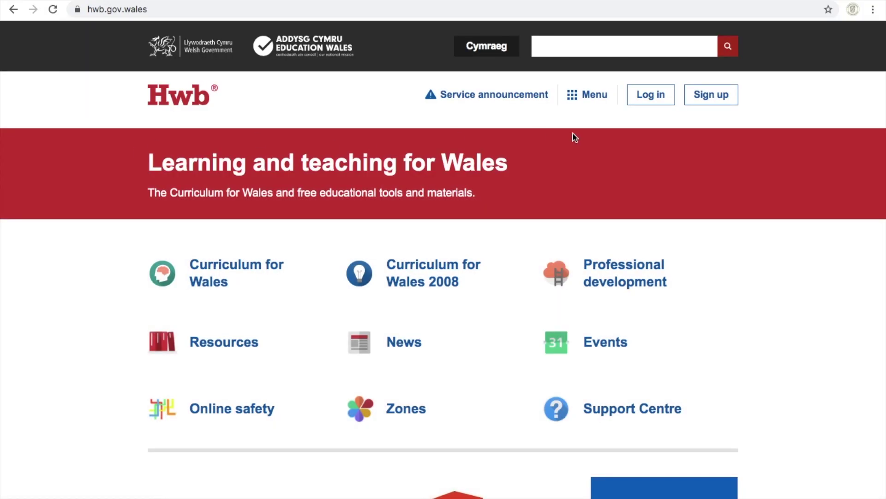
# Log in to Hwb with the school account and its password, then accept the notice's terms
pyautogui.click(655, 101)
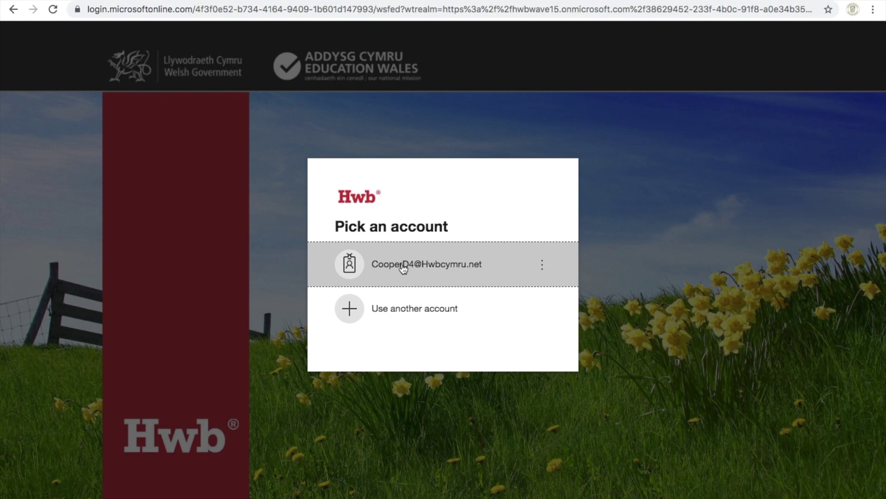
pyautogui.click(401, 267)
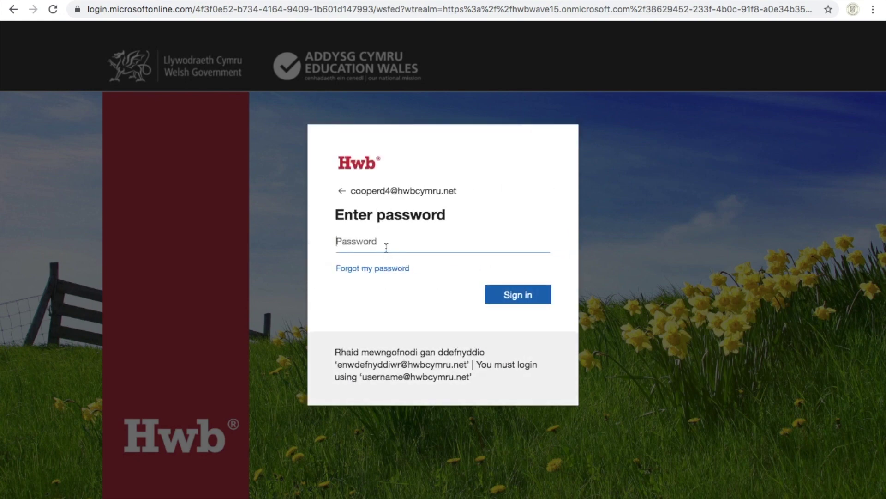
pyautogui.write('••')
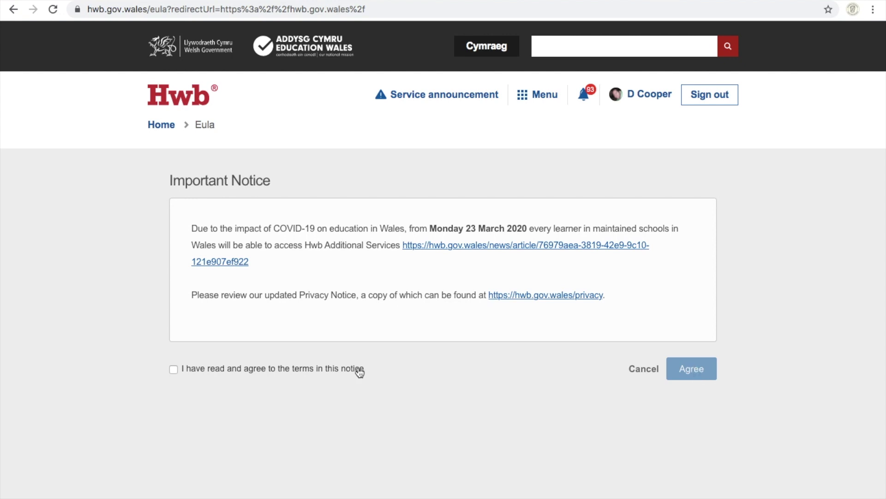
pyautogui.click(173, 369)
# Accept the Hwb notice and launch a new blank j2e5 page from Just2easy in j2launch
pyautogui.click(692, 368)
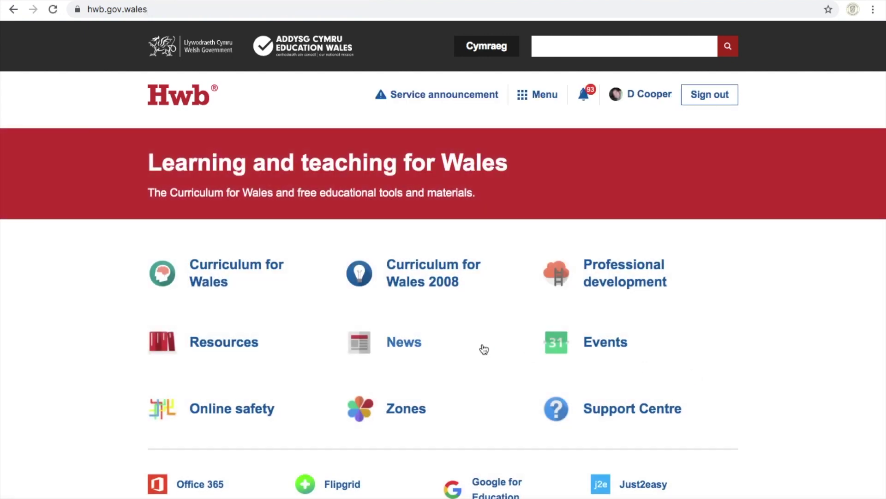
pyautogui.scroll(-3, 483, 351)
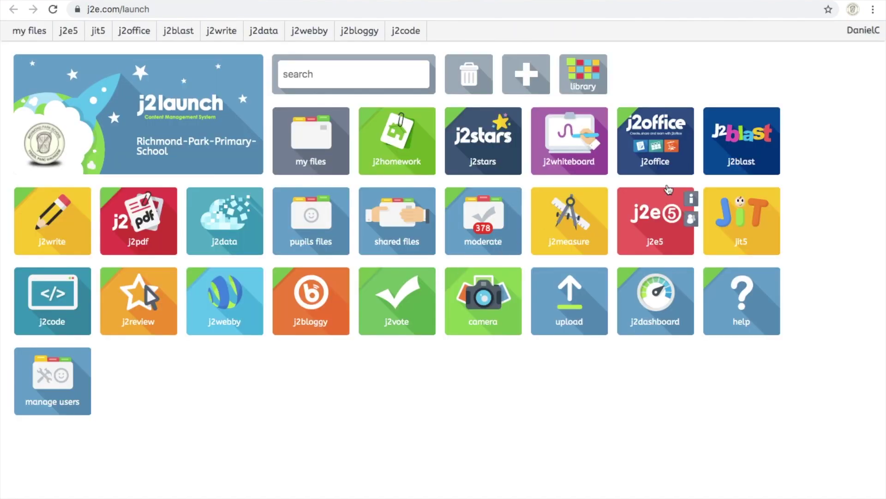
pyautogui.click(653, 222)
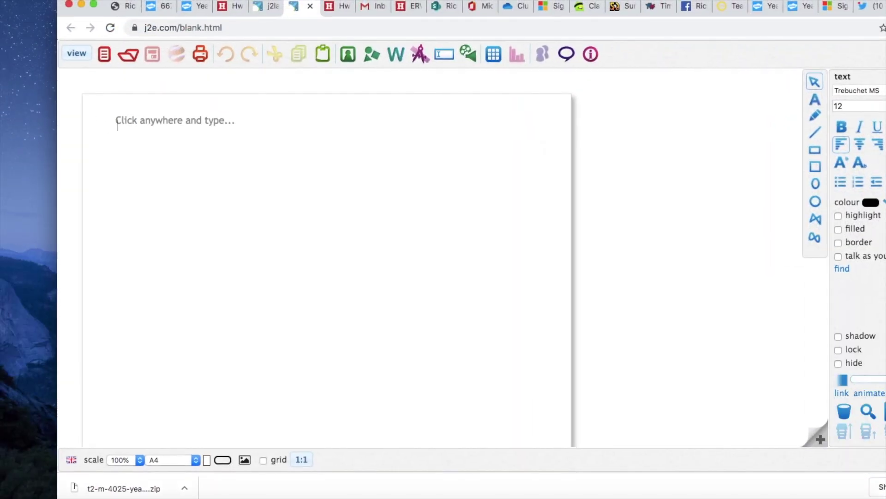
# Drag the Addition With 5 Digit Numbers screenshot from the desktop onto the j2e page, then maximise the browser
pyautogui.moveTo(877, 2); pyautogui.dragTo(512, 21)
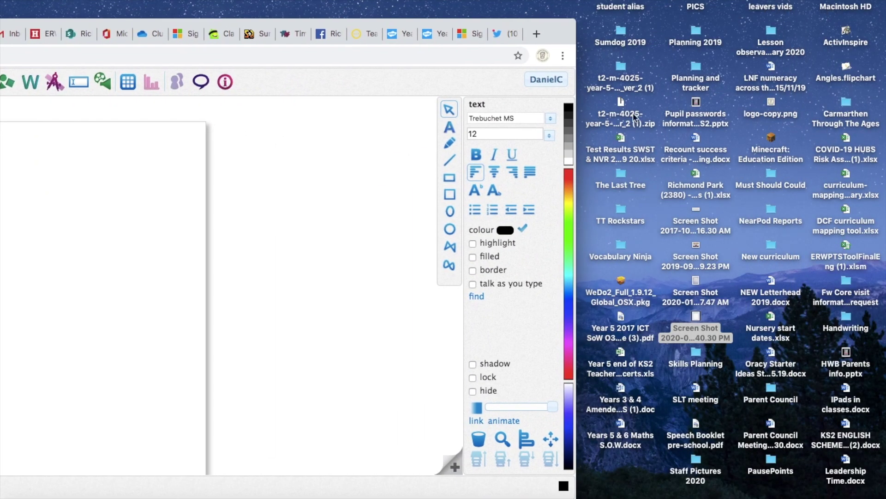
pyautogui.click(663, 102)
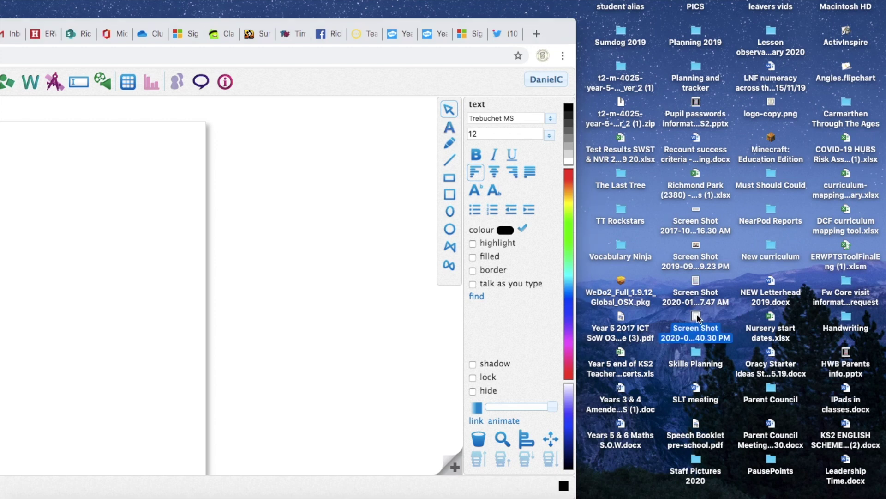
pyautogui.moveTo(697, 318); pyautogui.dragTo(152, 262)
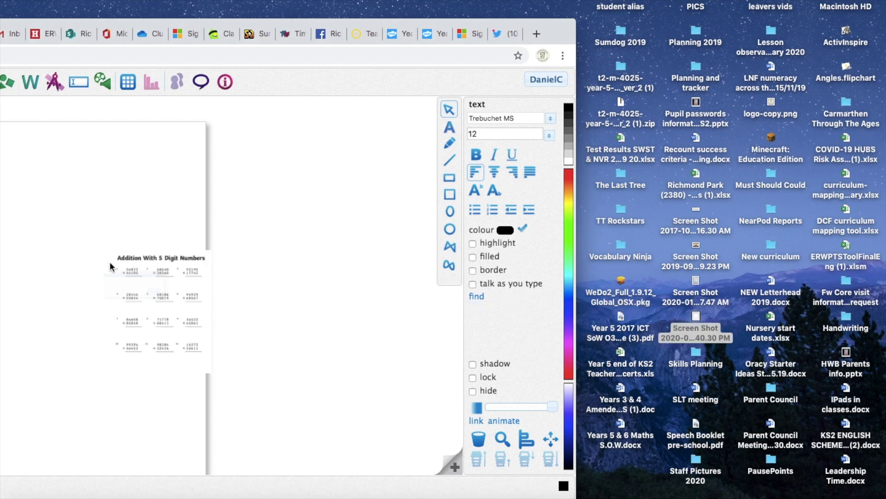
pyautogui.doubleClick(546, 31)
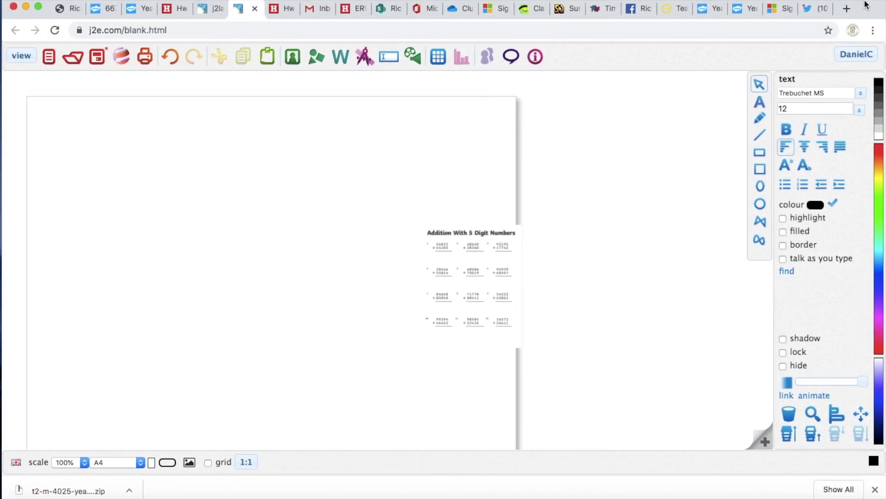
pyautogui.click(38, 6)
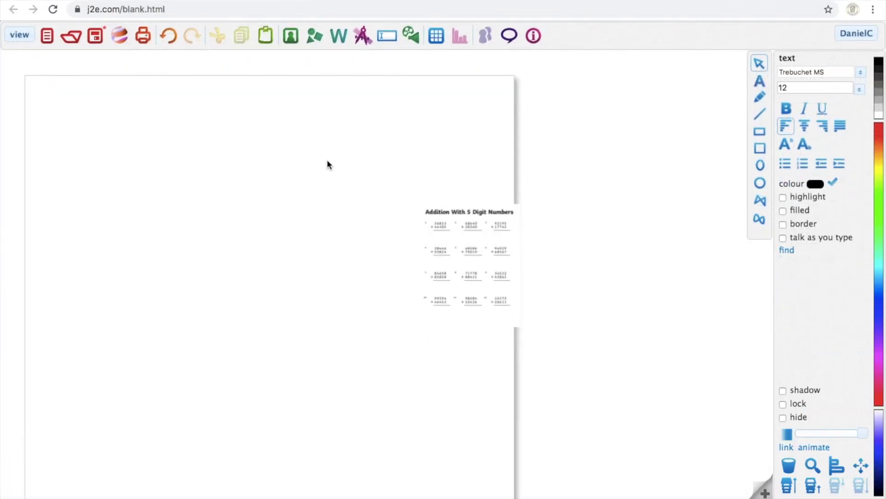
# Move the worksheet to the top-left, stretch it to fill the page and lock it
pyautogui.moveTo(457, 244); pyautogui.dragTo(69, 121)
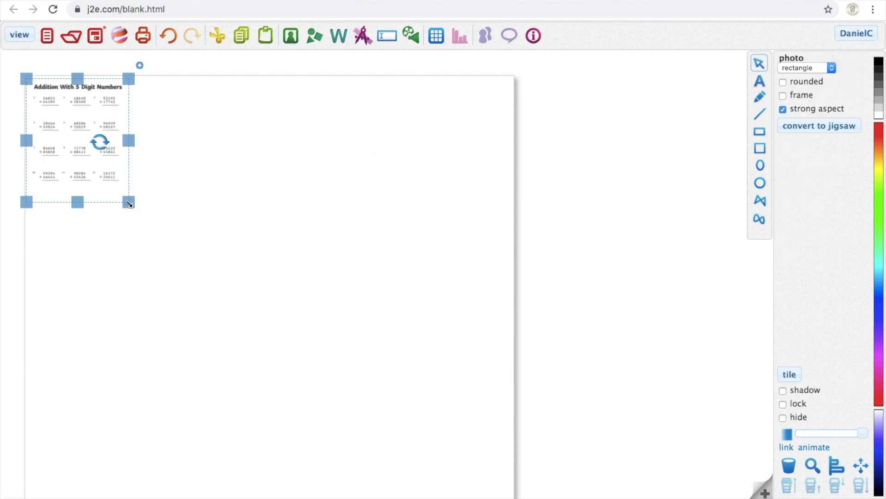
pyautogui.moveTo(127, 201); pyautogui.dragTo(510, 485)
pyautogui.click(548, 400)
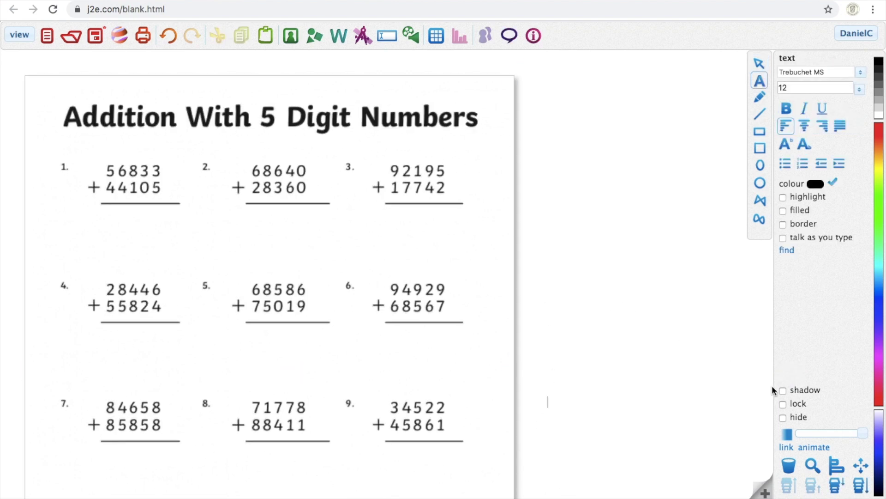
pyautogui.click(440, 344)
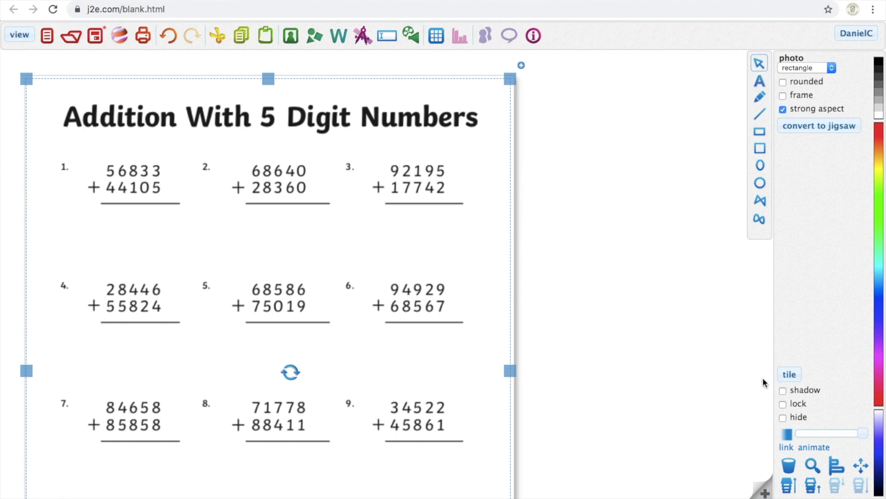
pyautogui.click(783, 404)
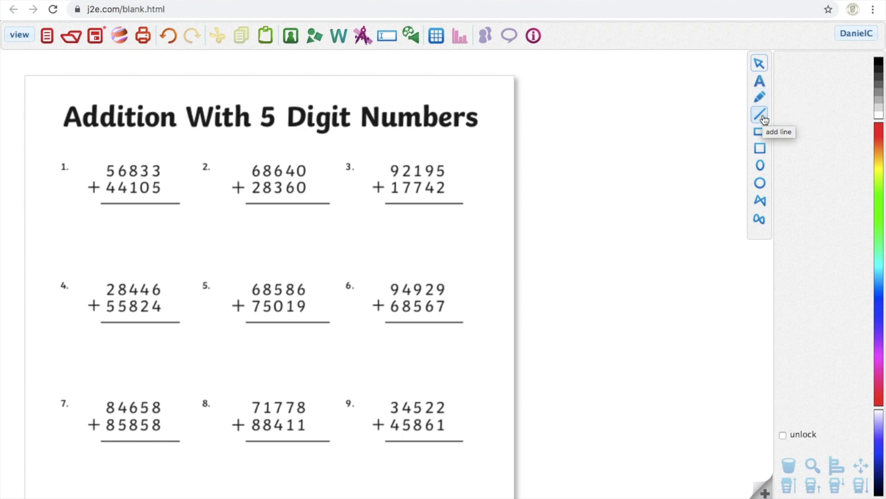
pyautogui.click(760, 82)
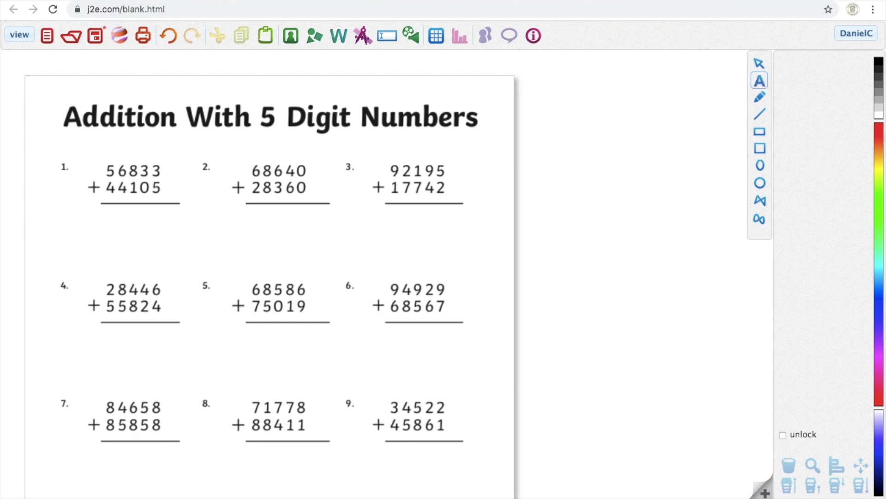
pyautogui.click(880, 131)
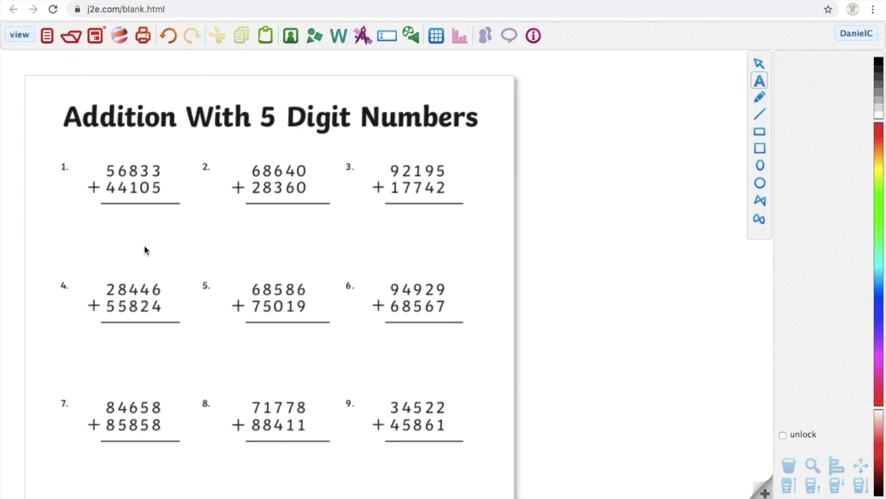
pyautogui.click(155, 214)
# Write the answer 100938 under 56833 + 44105 with a carried 1 above 56833
pyautogui.write('8')
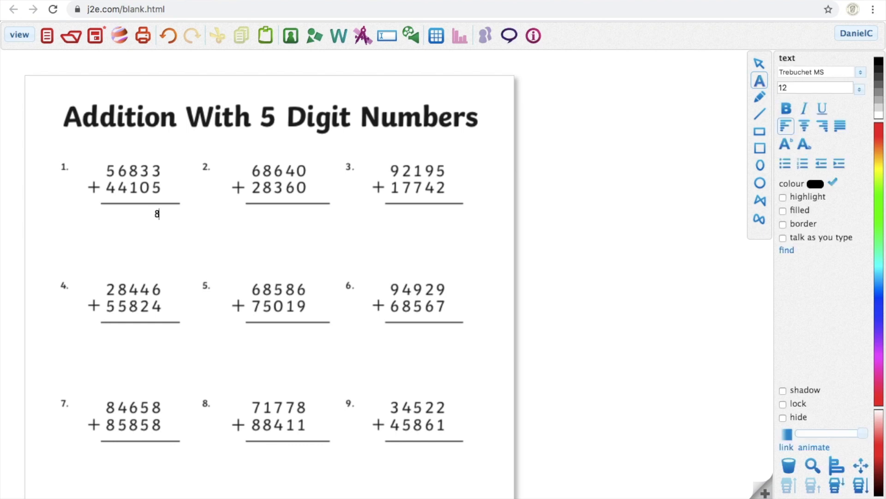
pyautogui.click(144, 214)
pyautogui.write('3')
pyautogui.click(135, 213)
pyautogui.write('9')
pyautogui.click(120, 214)
pyautogui.click(100, 160)
pyautogui.write('1')
pyautogui.click(107, 213)
pyautogui.write('10')
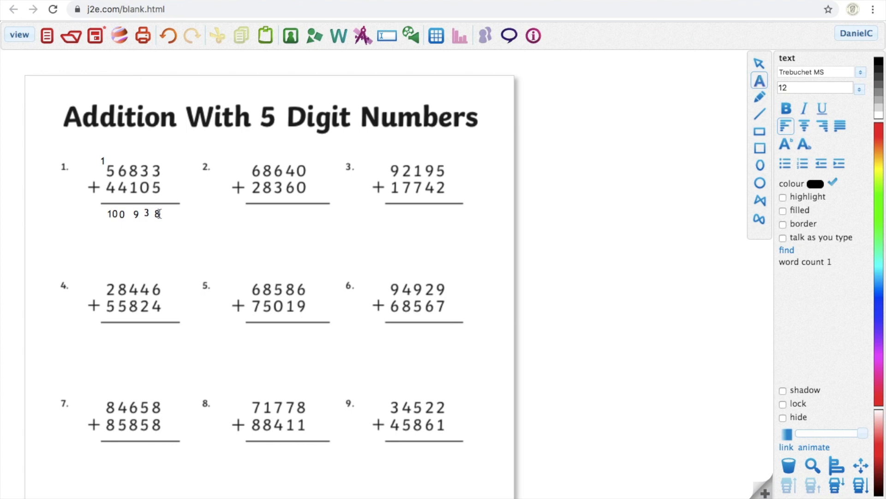
# Save the worksheet under the title Addition
pyautogui.click(96, 41)
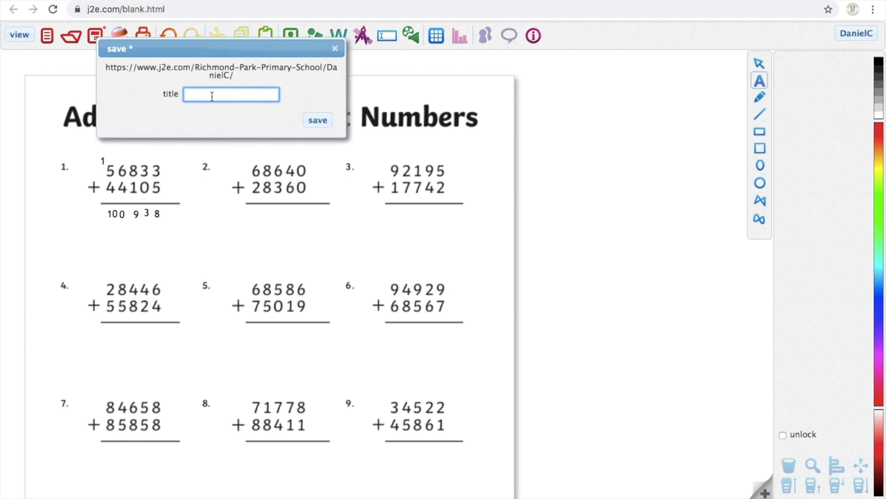
pyautogui.write('Addition')
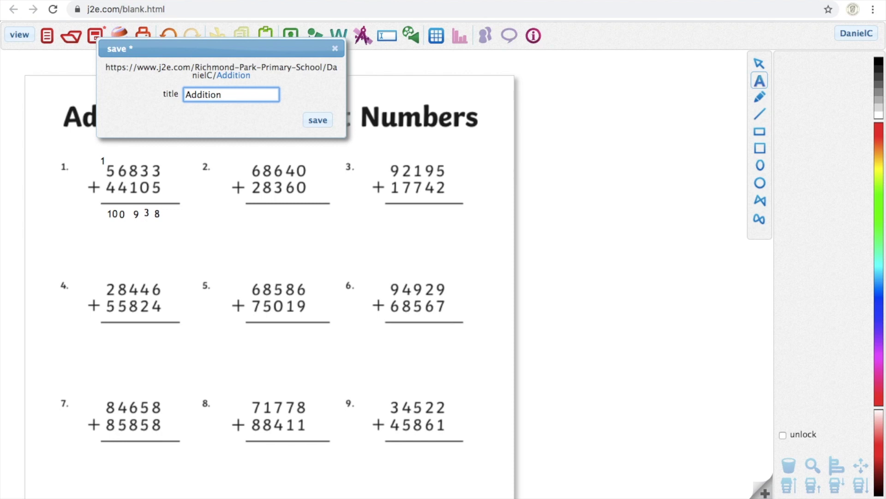
pyautogui.click(318, 121)
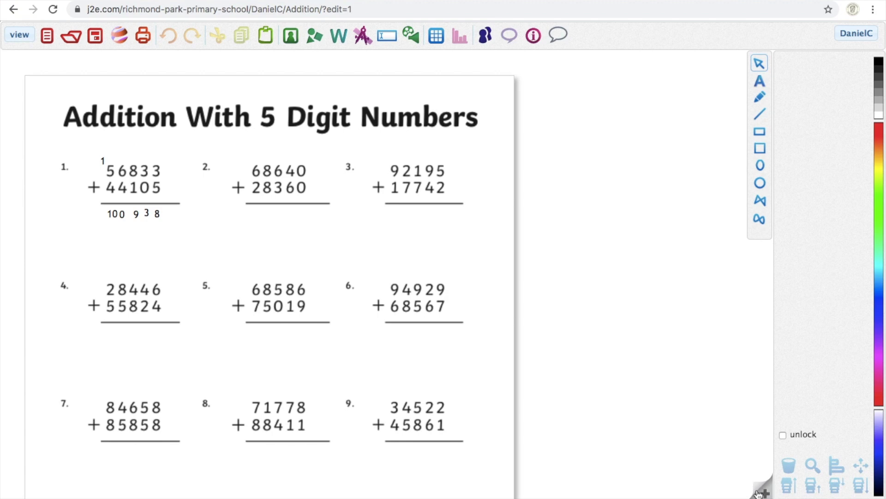
# Add a new page, then start a new blank document
pyautogui.click(761, 493)
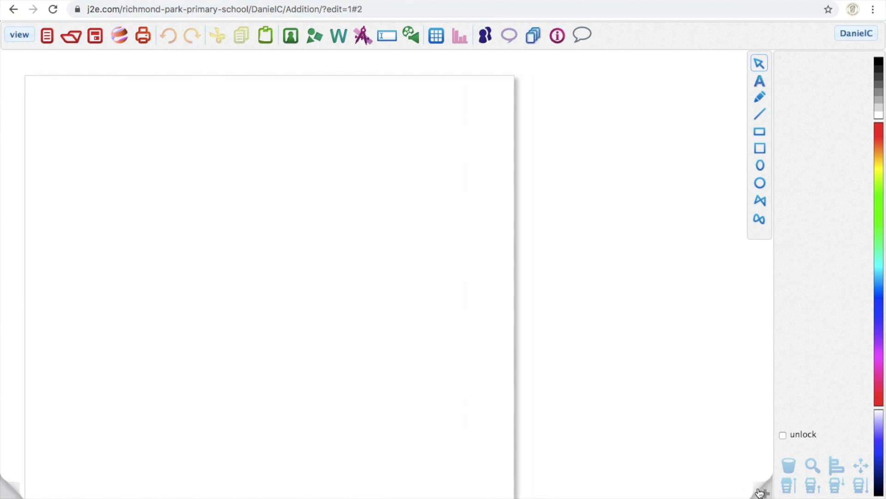
pyautogui.click(48, 36)
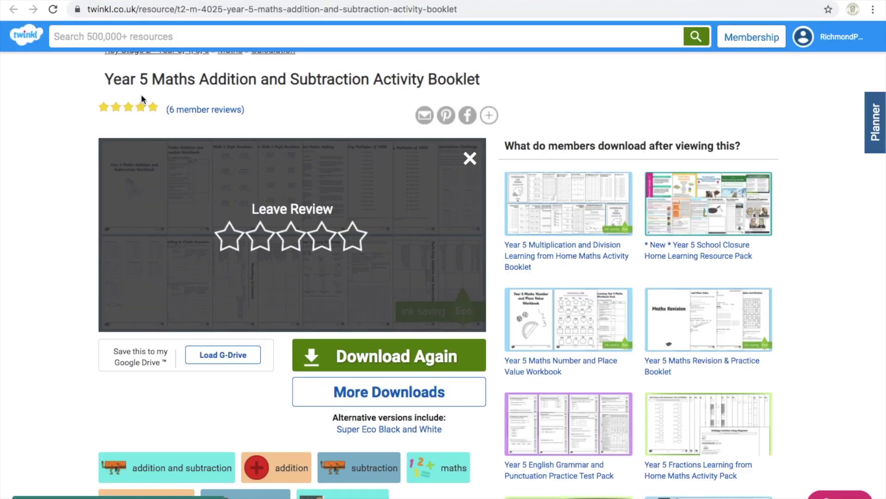
pyautogui.scroll(3, 141, 94)
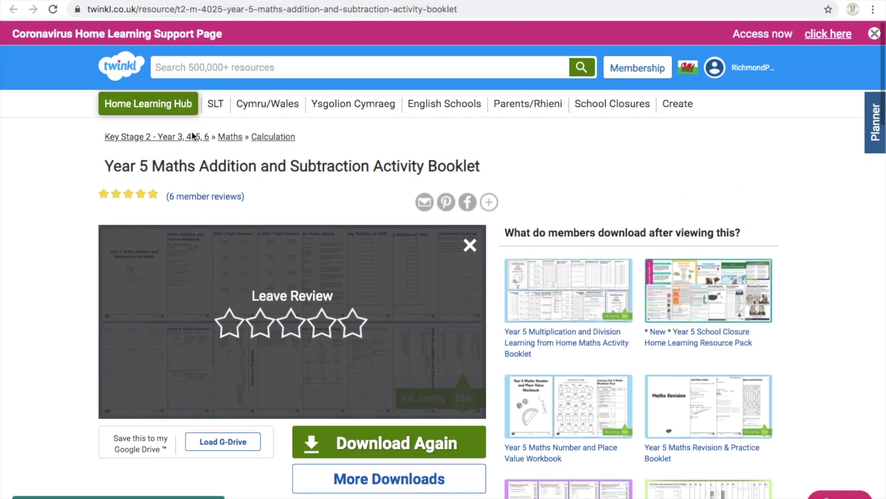
# Search Twinkl for 'year 5' and scroll to the Year 5 and 6 Correct the Spelling Mistakes result
pyautogui.click(219, 68)
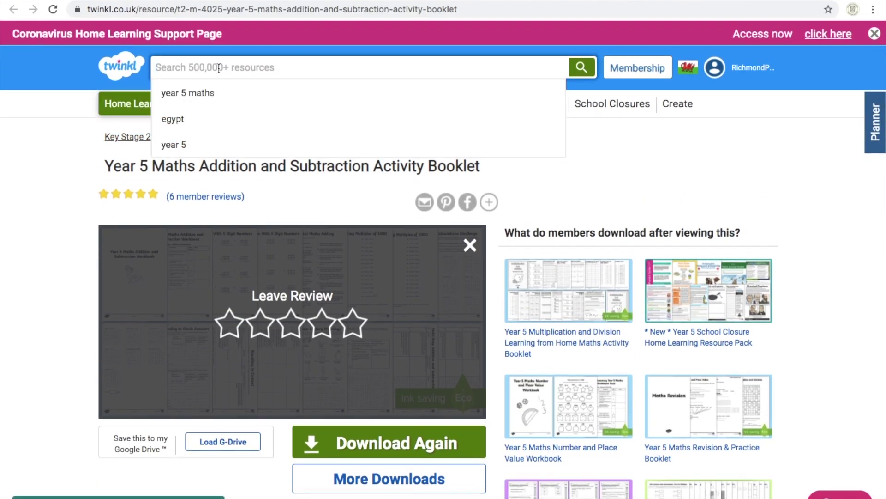
pyautogui.write('year 5')
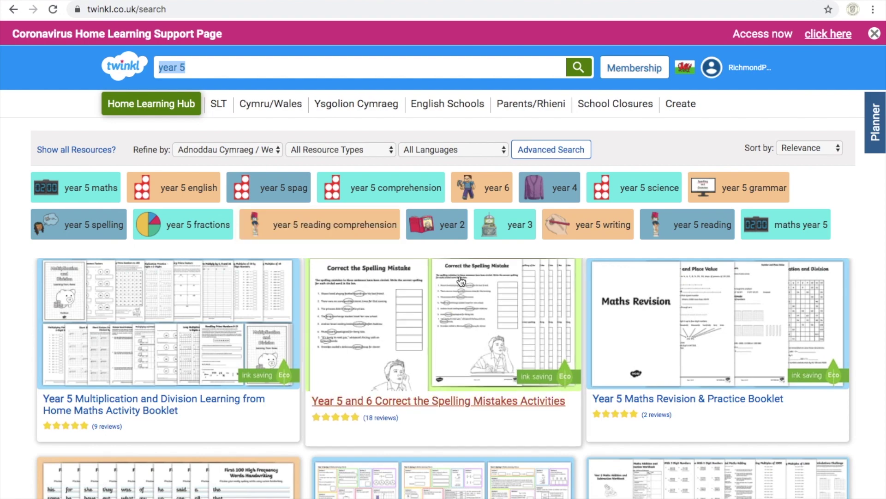
pyautogui.scroll(-2, 502, 368)
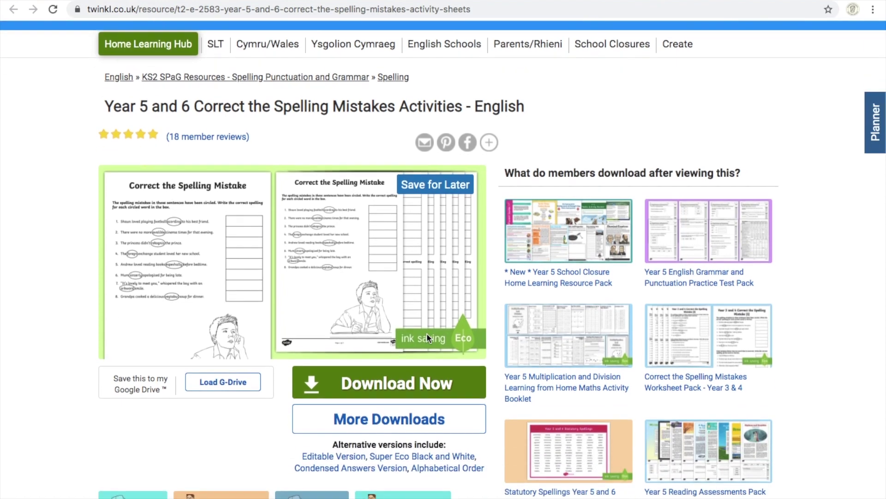
# Download the spelling worksheets, open Activity Sheet Questions.pdf, close Downloads and return to the browser
pyautogui.click(392, 382)
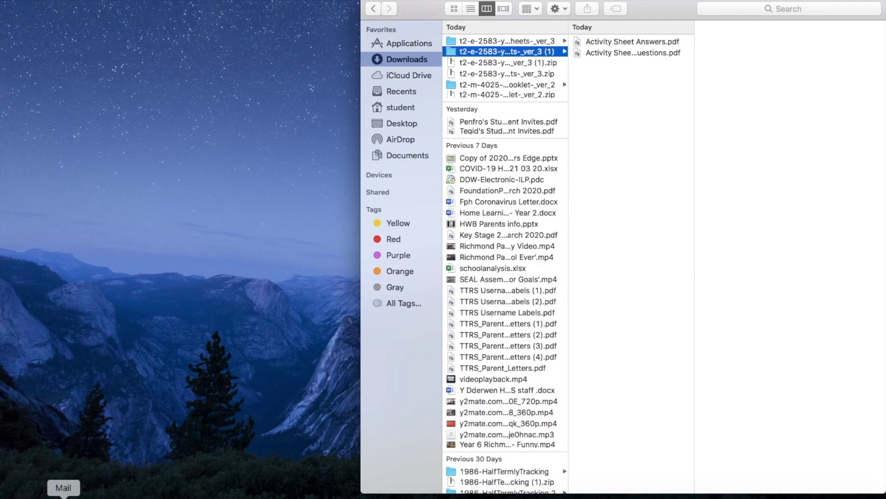
pyautogui.doubleClick(633, 53)
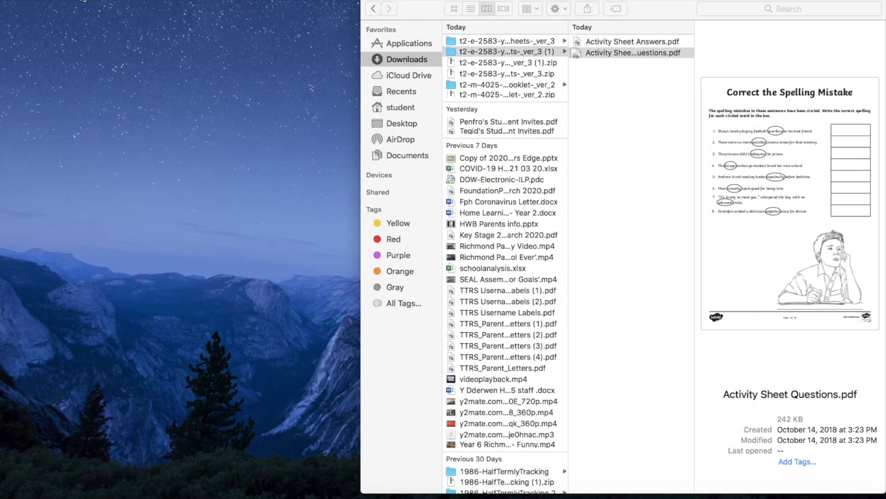
pyautogui.click(371, 1)
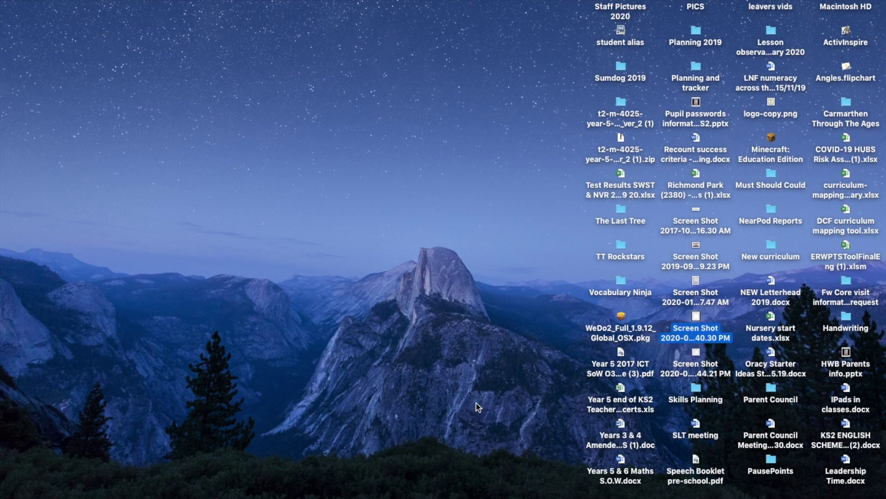
pyautogui.click(94, 493)
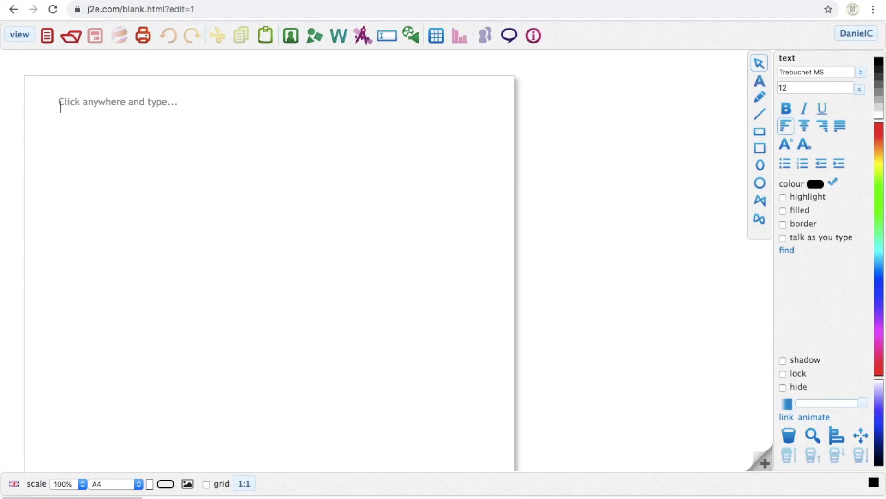
# Drag the spelling worksheet screenshot onto the page, move it top-left and enlarge it to fill the page
pyautogui.moveTo(423, 2)
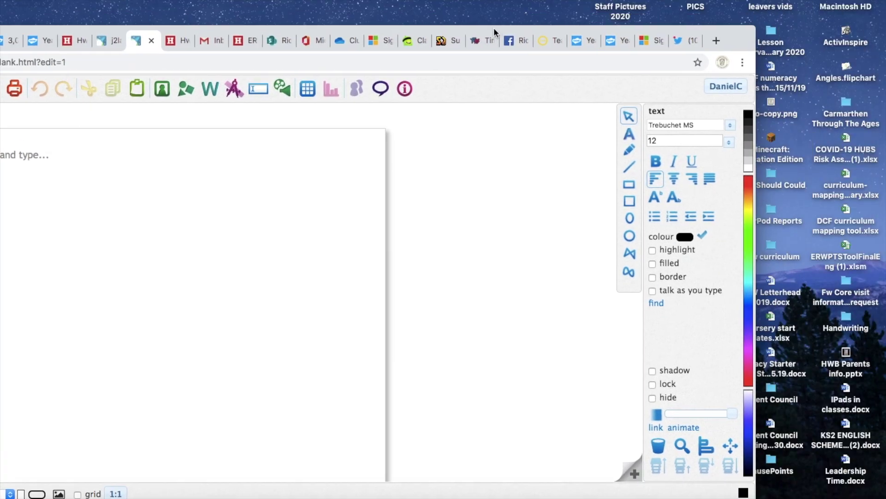
pyautogui.moveTo(495, 33); pyautogui.dragTo(300, 3)
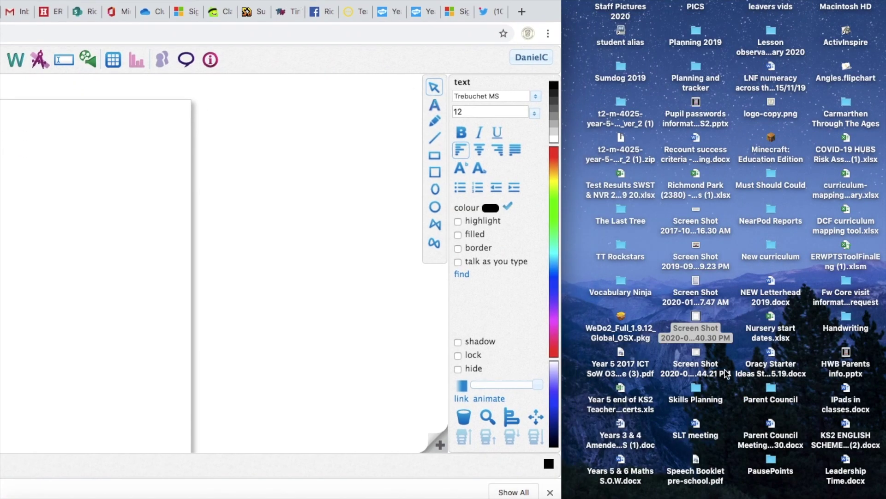
pyautogui.moveTo(697, 358); pyautogui.dragTo(104, 274)
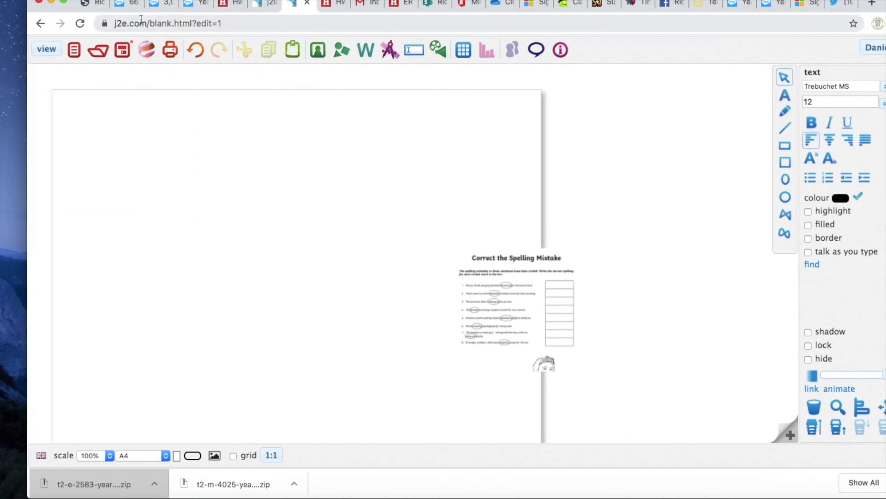
pyautogui.moveTo(497, 273); pyautogui.dragTo(83, 114)
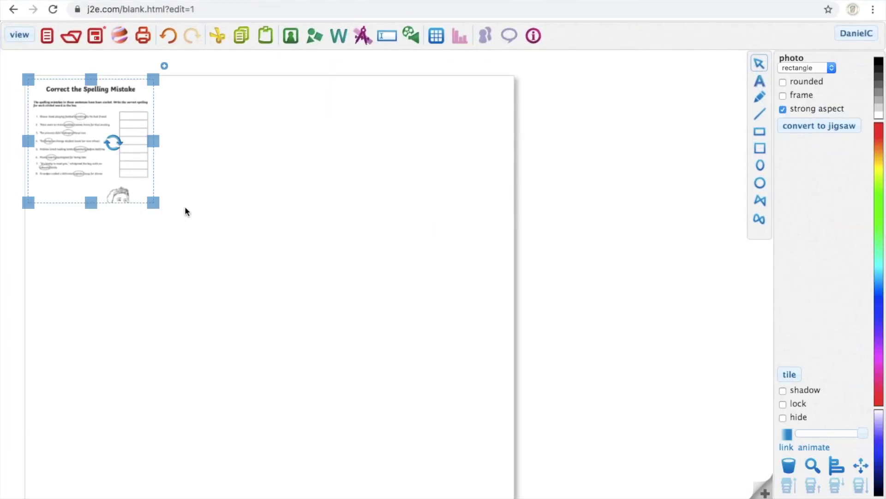
pyautogui.moveTo(153, 204); pyautogui.dragTo(498, 479)
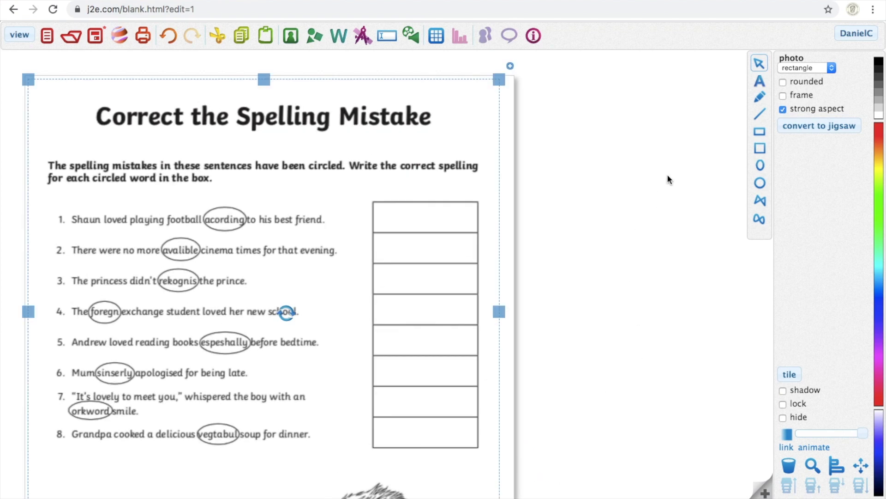
# Lock the worksheet image in place and start typing in the first answer box
pyautogui.click(760, 82)
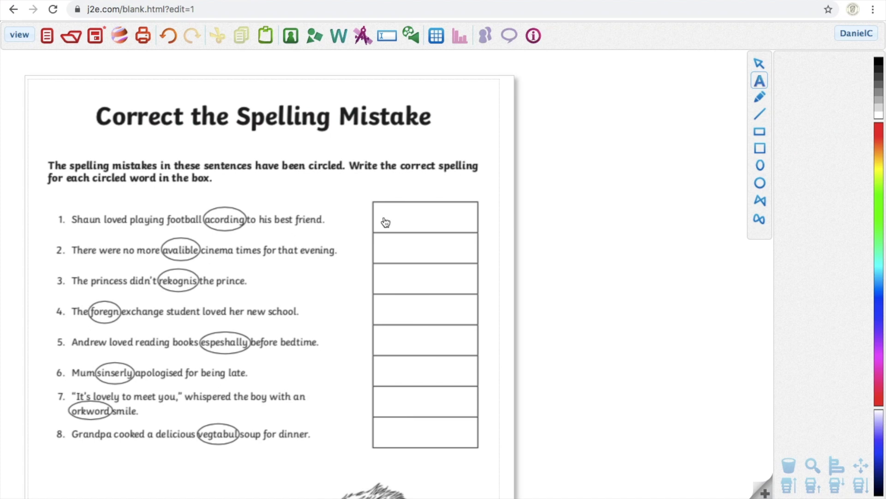
pyautogui.click(759, 63)
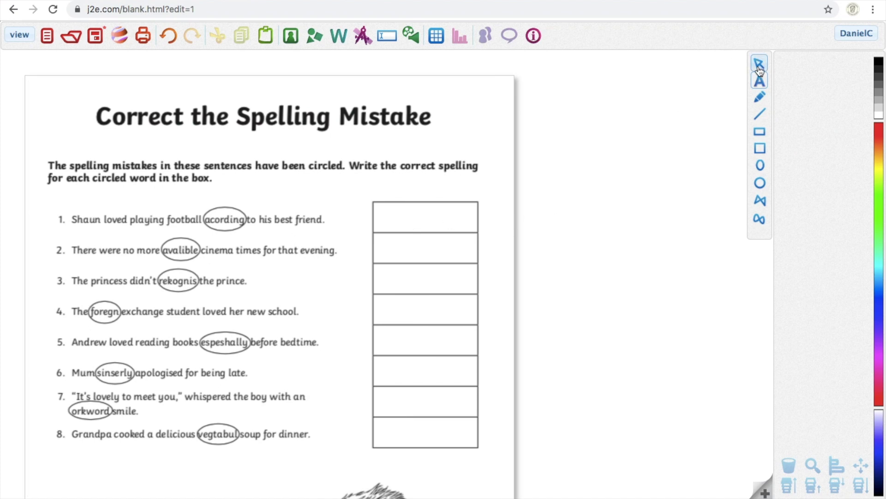
pyautogui.click(397, 195)
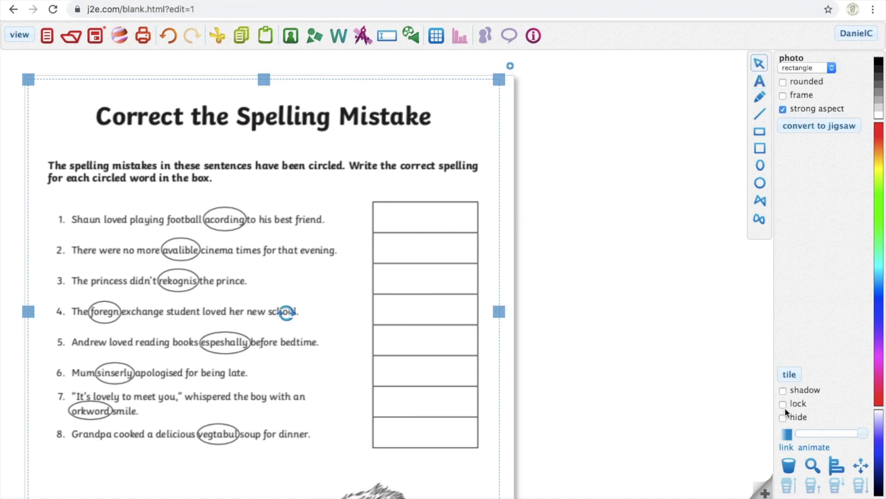
pyautogui.click(783, 406)
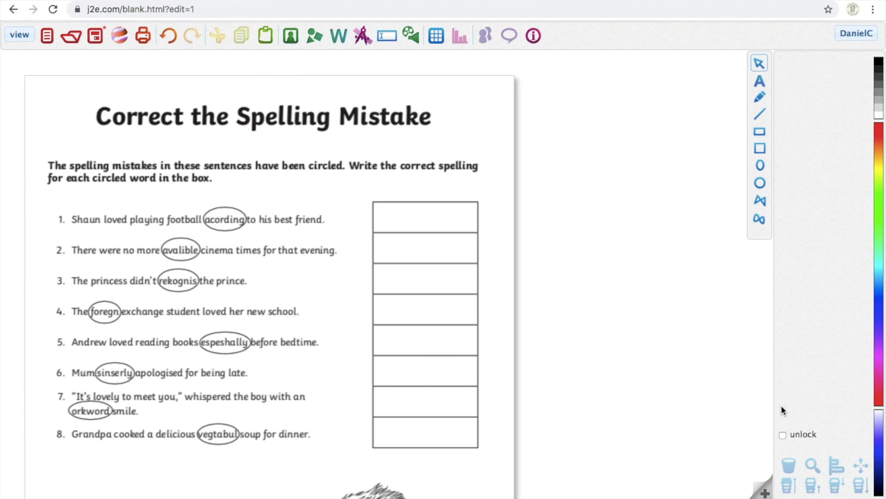
pyautogui.click(760, 82)
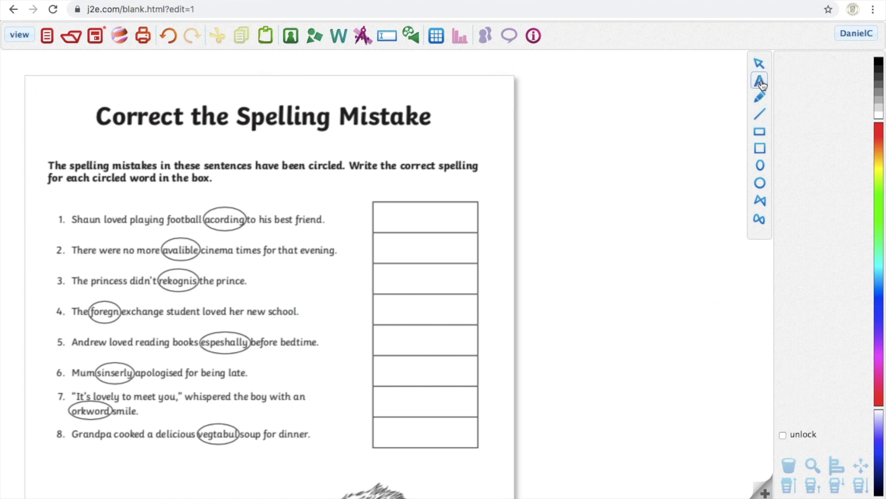
pyautogui.click(381, 219)
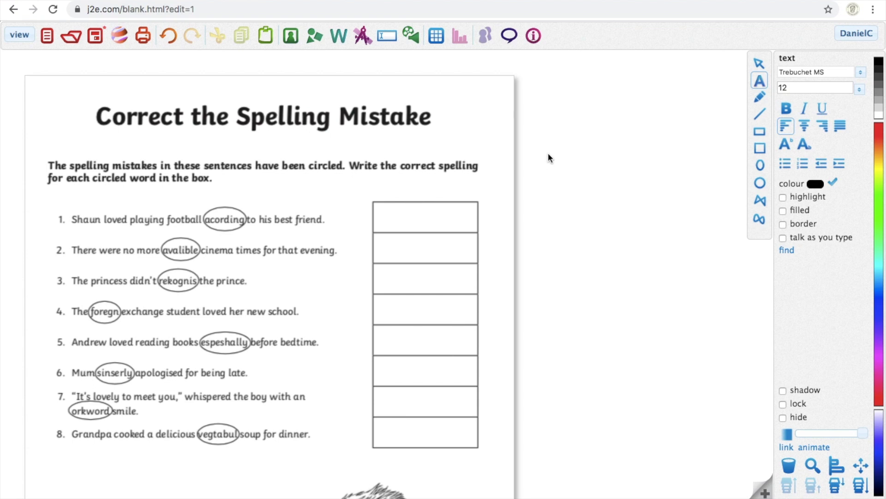
# Type 'according' and 'availabl' into the first two answer boxes
pyautogui.write('according')
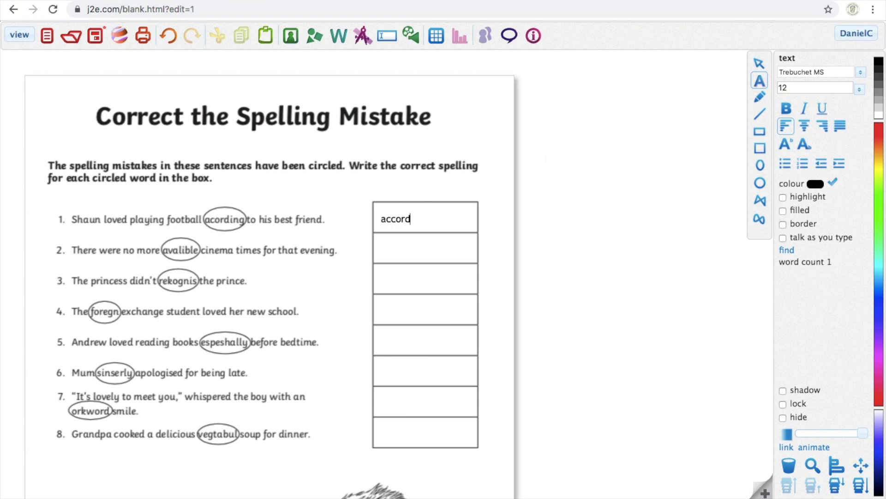
pyautogui.click(385, 249)
pyautogui.write('available')
# Make the word 'according' red and bold
pyautogui.moveTo(426, 220); pyautogui.dragTo(376, 220)
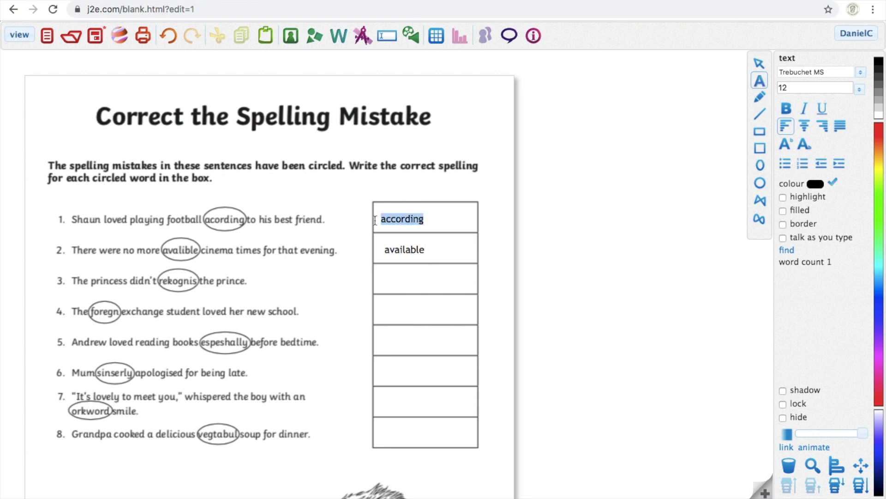
pyautogui.click(880, 133)
pyautogui.click(786, 110)
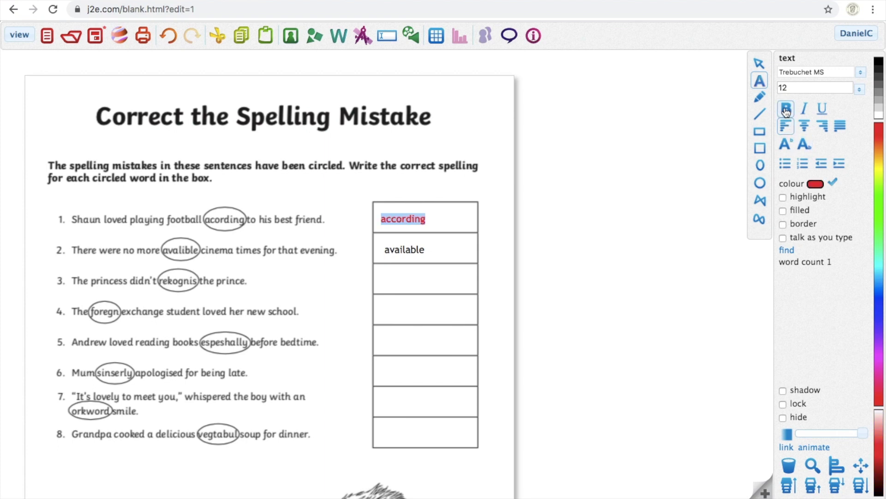
pyautogui.click(557, 246)
pyautogui.scroll(-3, 525, 319)
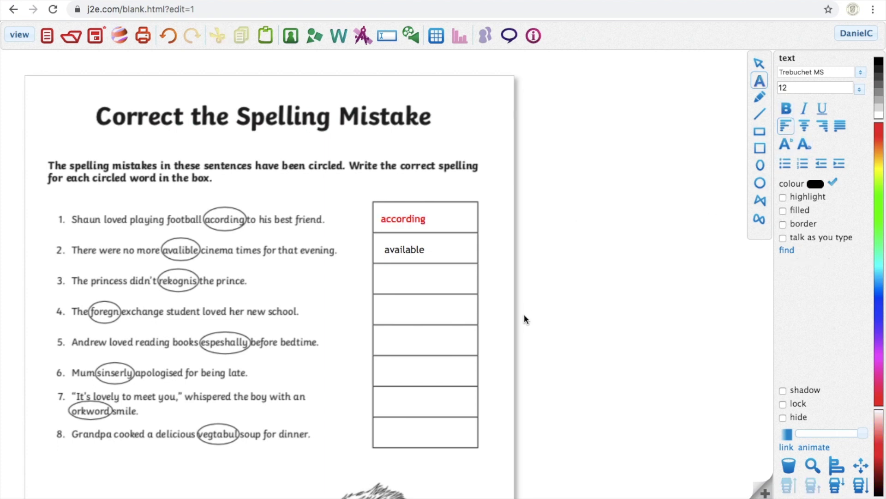
pyautogui.scroll(2, 525, 319)
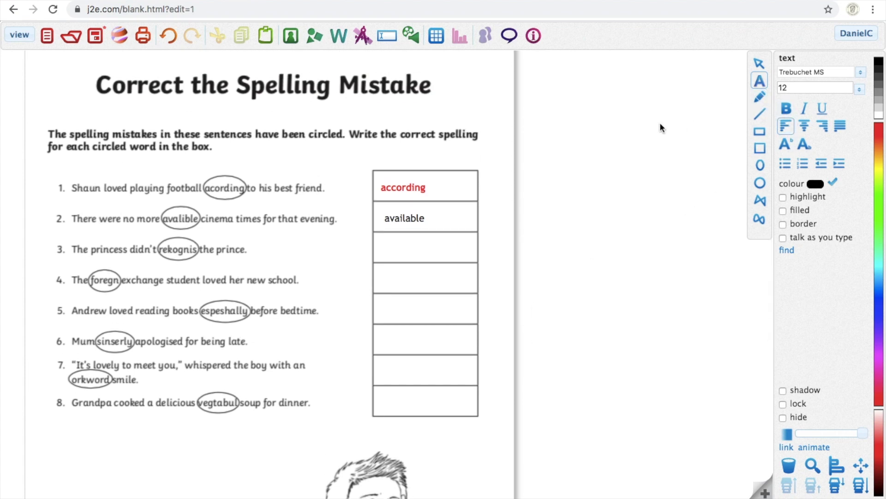
pyautogui.click(96, 36)
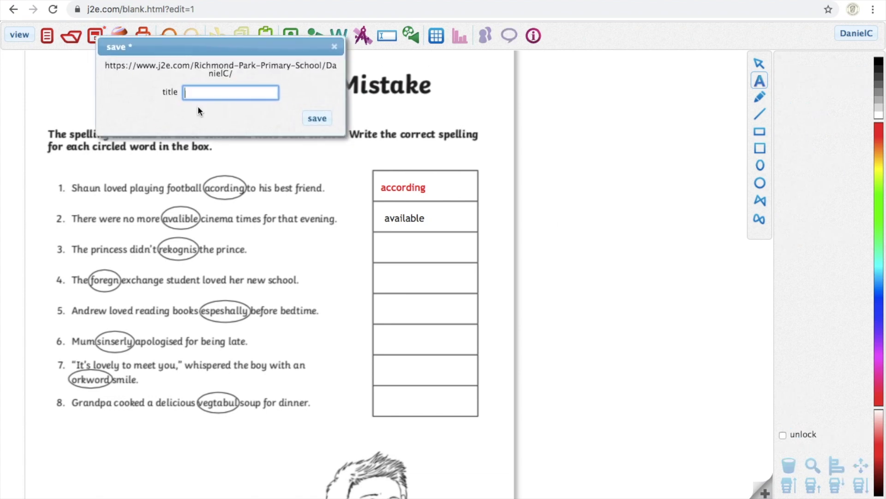
# Save the document with the title Spelling
pyautogui.write('Spelling')
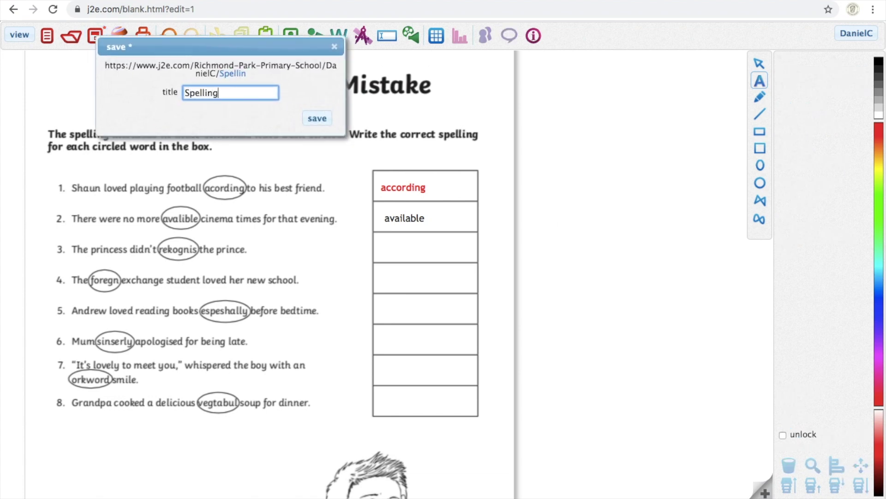
pyautogui.click(323, 118)
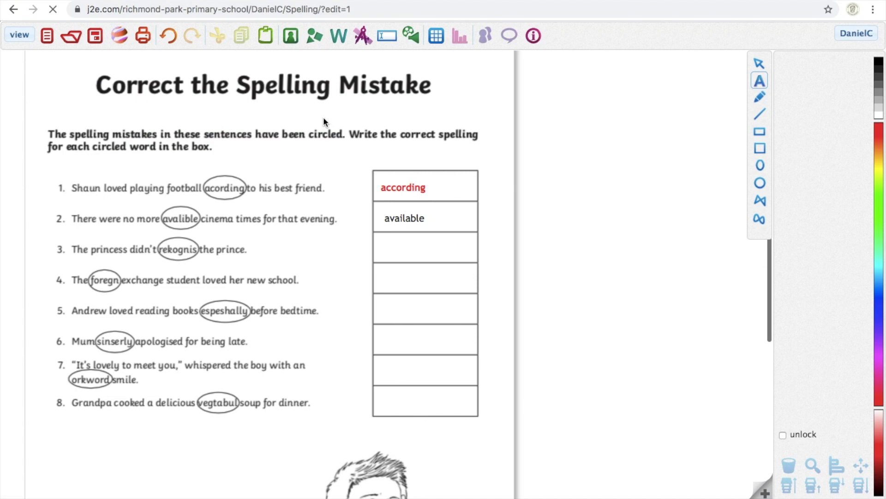